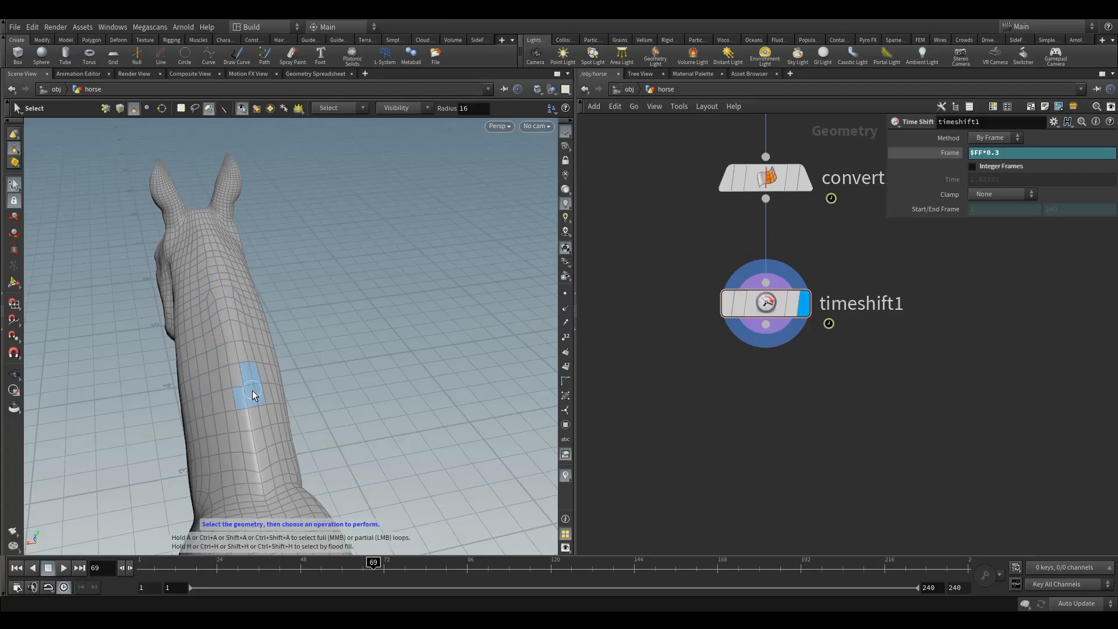
Brush-select the central two-column strip of polygons along the crest of the horse's neck.
mouse_move(246, 393)
alt+mouse_down()
mouse_move(229, 402)
mouse_move(482, 284)
mouse_move(300, 332)
mouse_move(232, 387)
mouse_move(239, 322)
mouse_move(270, 401)
mouse_move(260, 347)
alt+mouse_up()
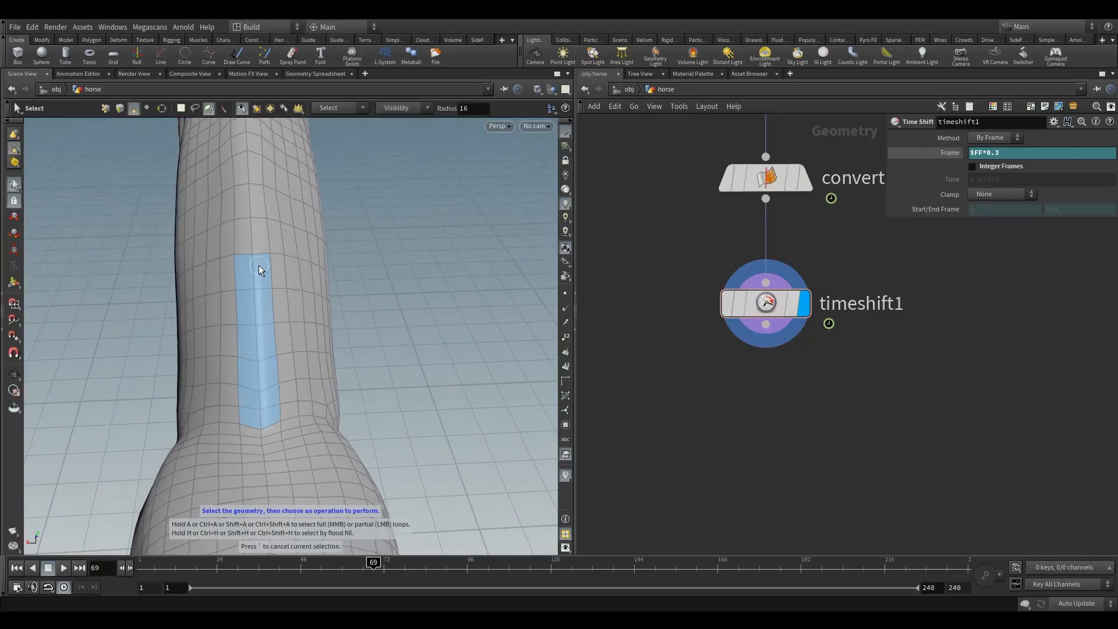
mouse_move(249, 155)
mouse_down()
mouse_move(250, 142)
mouse_move(250, 361)
mouse_move(220, 415)
mouse_move(250, 399)
mouse_up()
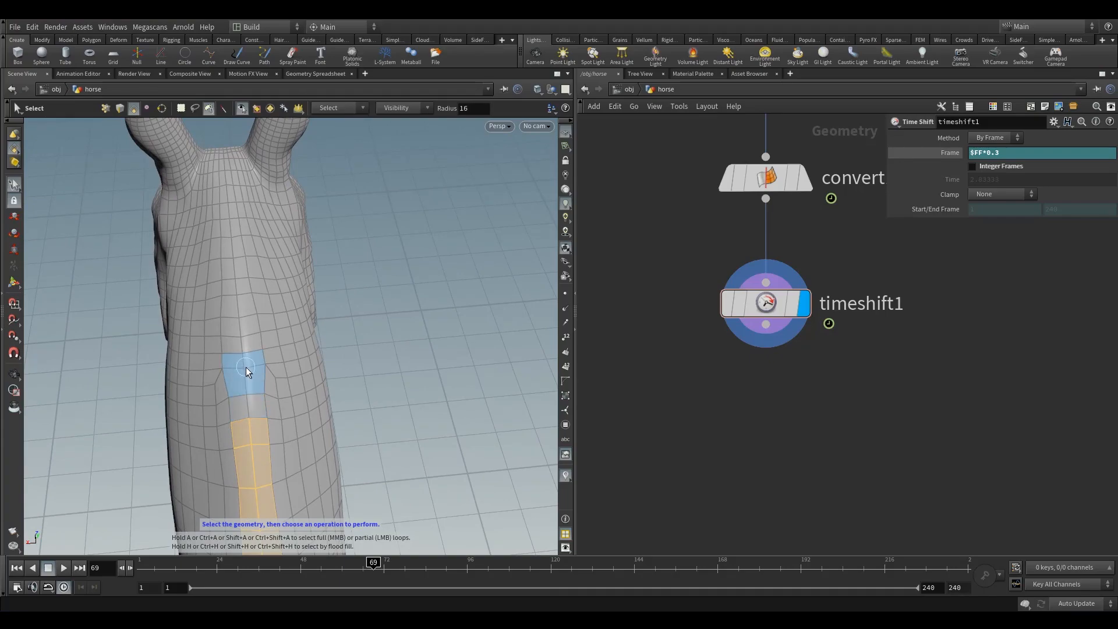
scroll(244, 377, up, 3)
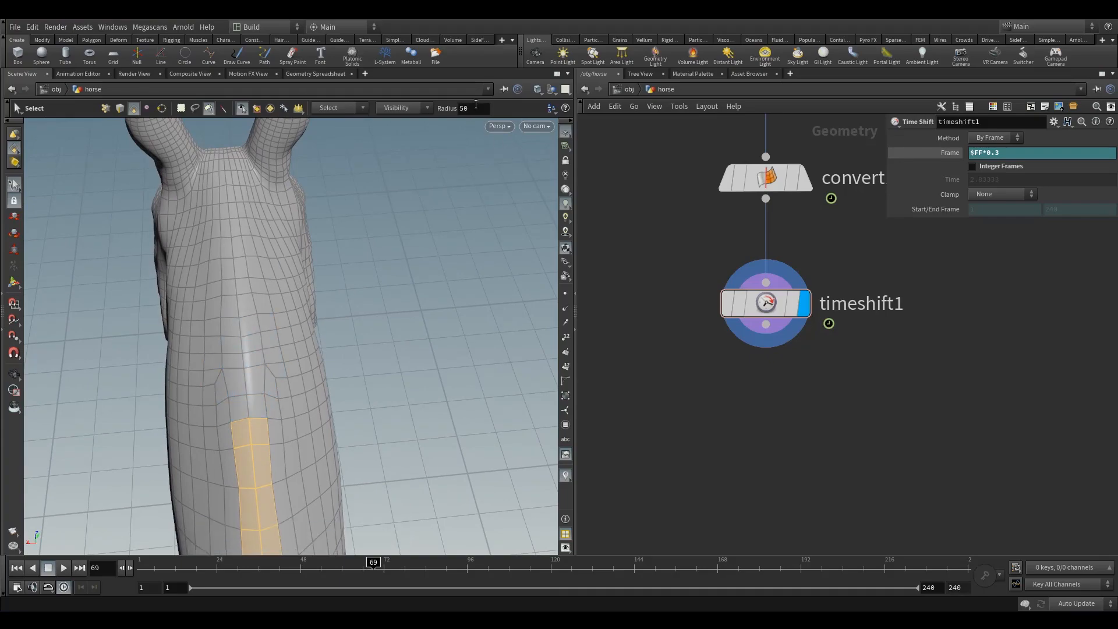
scroll(229, 347, down, 1)
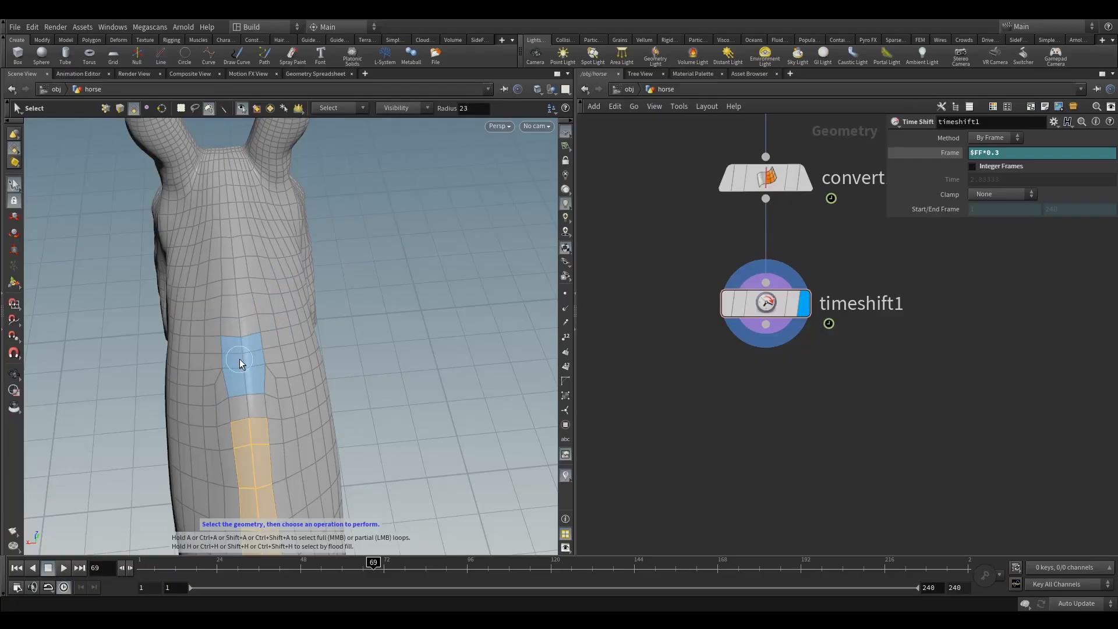
drag(242, 335, 246, 406)
drag(236, 288, 236, 250)
scroll(236, 286, down, 1)
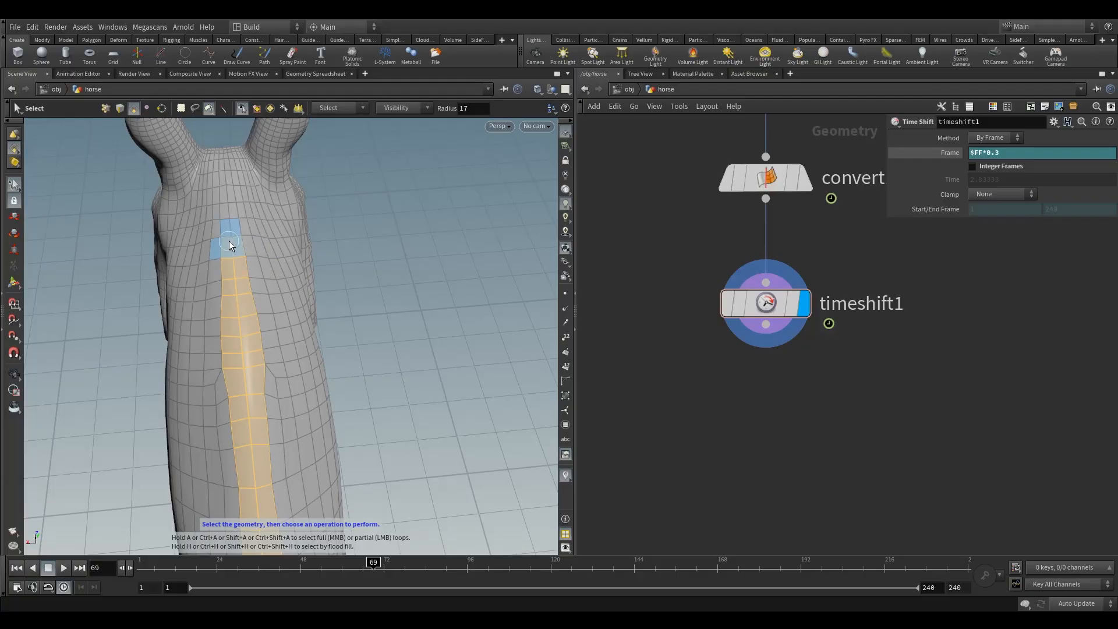
Extend the crest selection up to the point between the horse's ears with a brush radius of 11.
key(Escape)
mouse_move(233, 225)
mouse_down()
mouse_move(215, 280)
mouse_move(240, 260)
mouse_move(225, 300)
mouse_move(252, 292)
mouse_move(233, 302)
mouse_up()
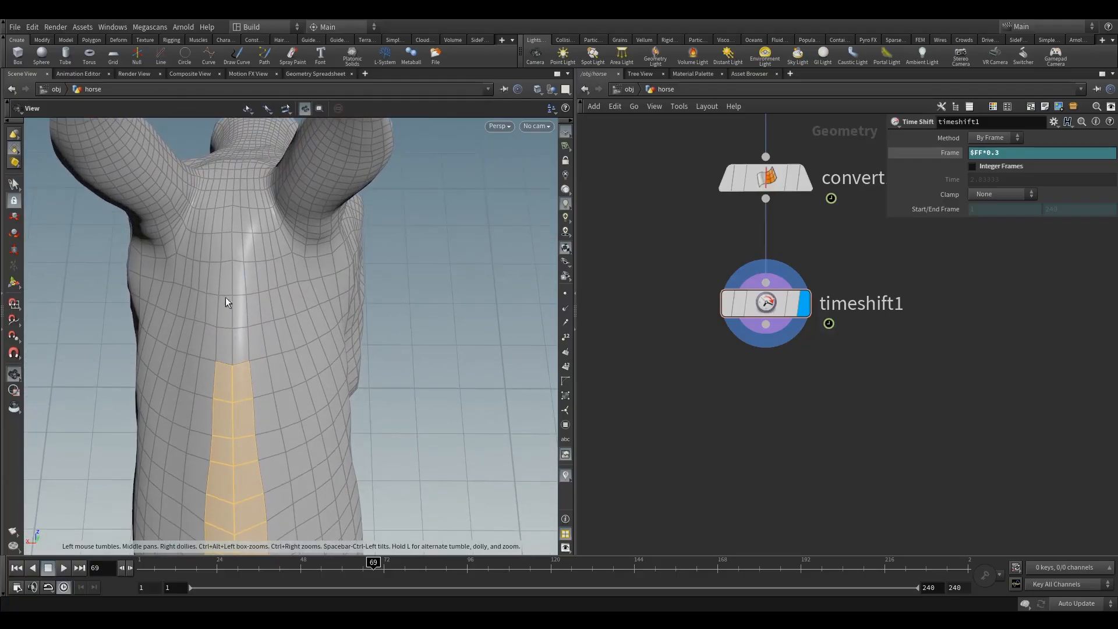
key(s)
drag(235, 229, 228, 296)
mouse_move(230, 354)
mouse_down()
mouse_move(227, 389)
mouse_move(277, 218)
mouse_move(264, 369)
mouse_move(262, 350)
mouse_up()
key(Escape)
key(s)
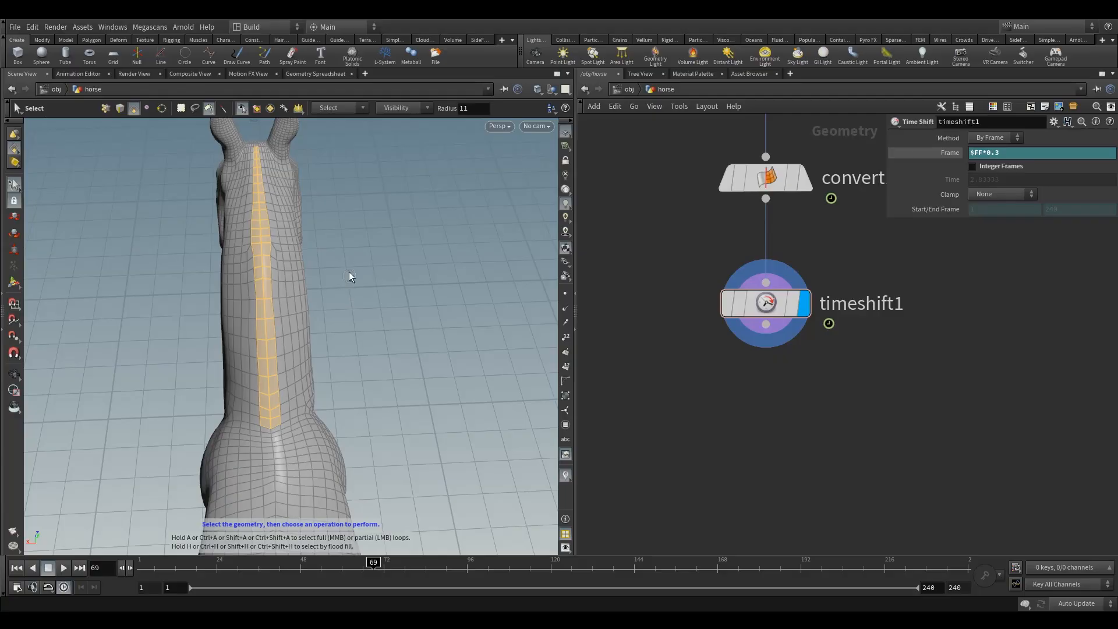
Blast the selected crest polygons and enable Delete Non Selected to keep only the strip.
key(Delete)
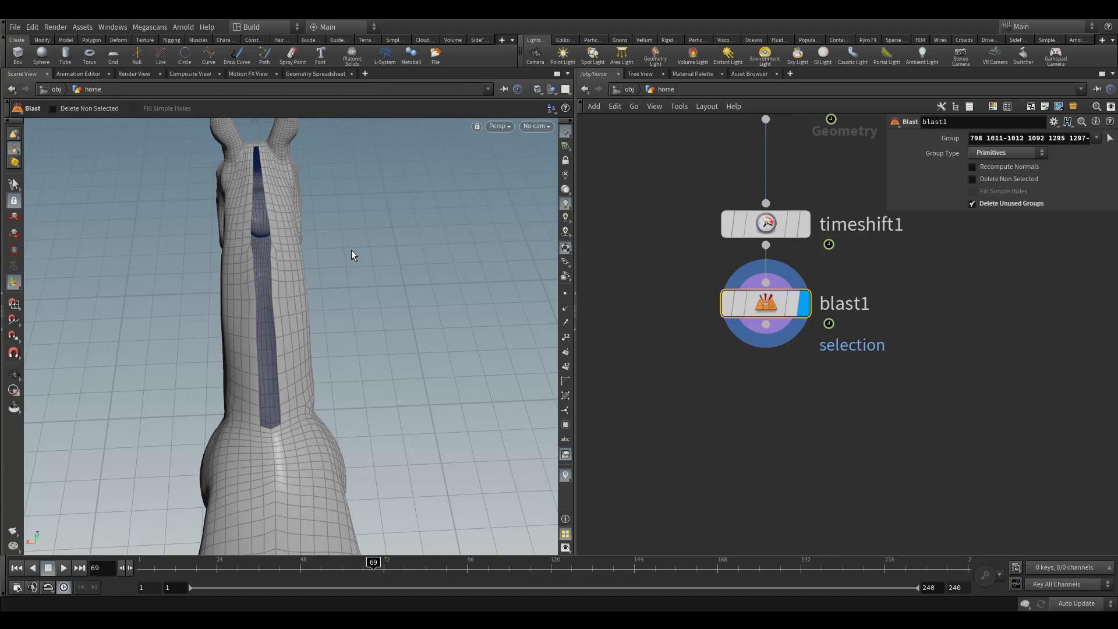
click(1019, 183)
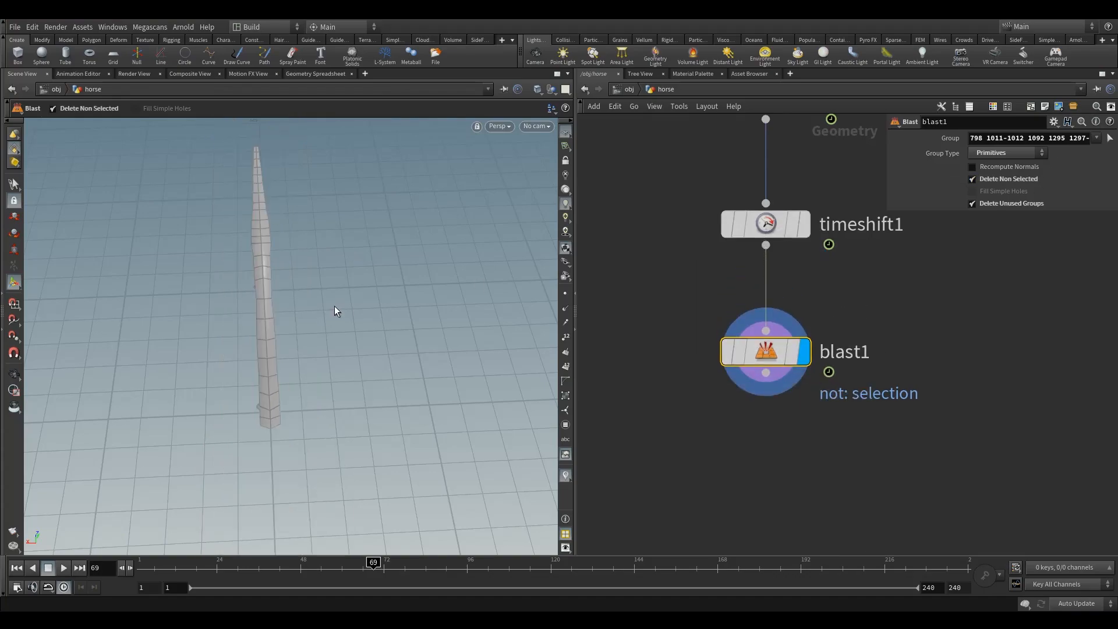
alt+drag(239, 319, 266, 279)
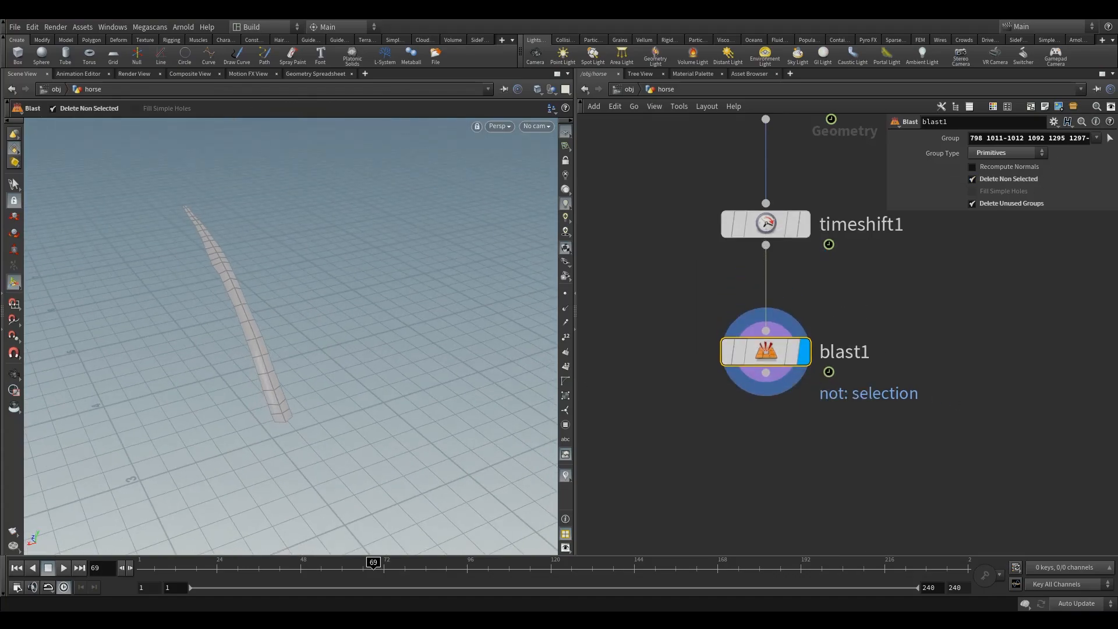
key(Tab)
text(sc)
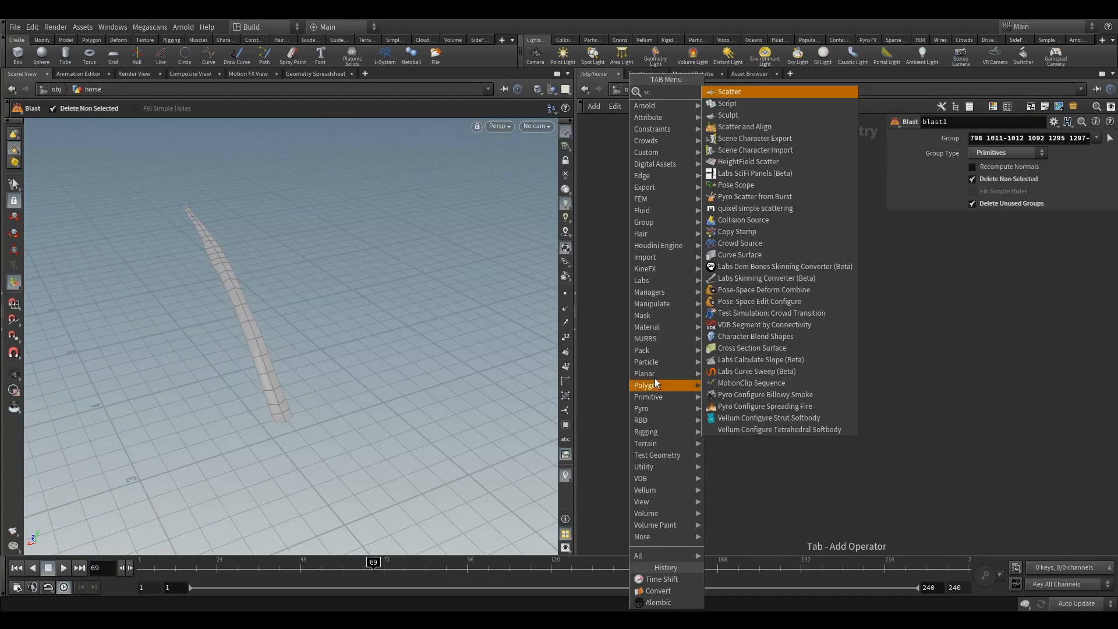
click(728, 103)
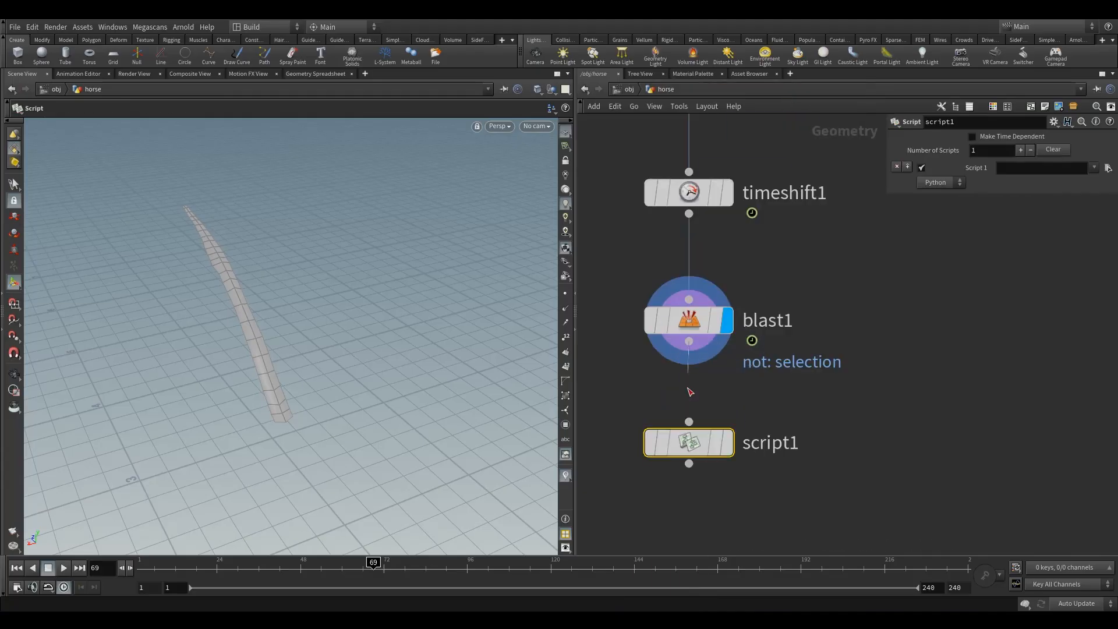
click(742, 404)
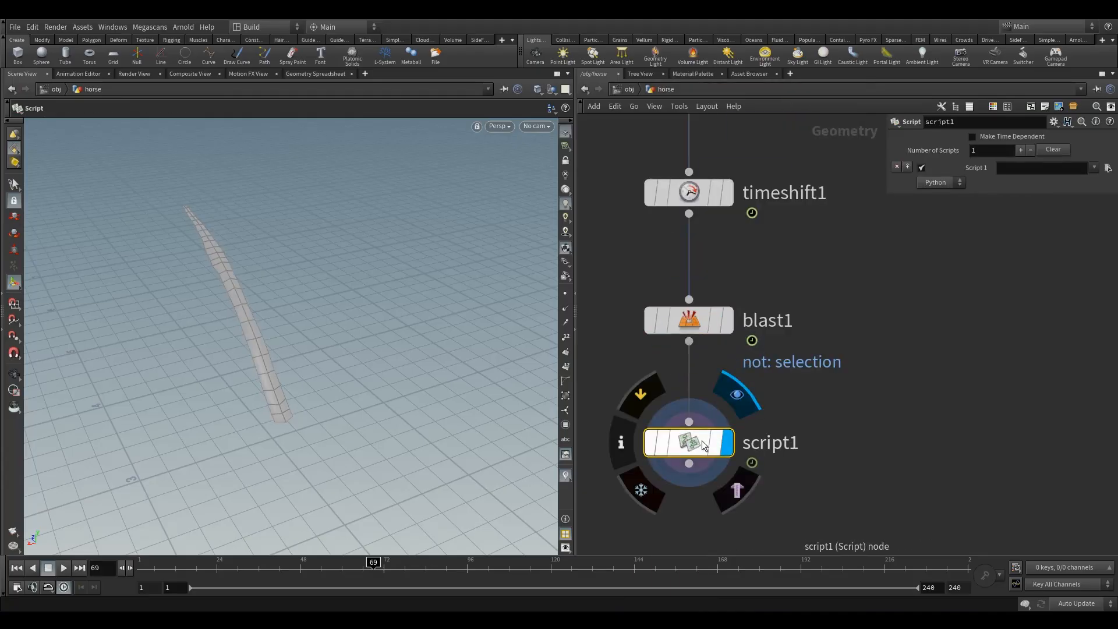
key(Delete)
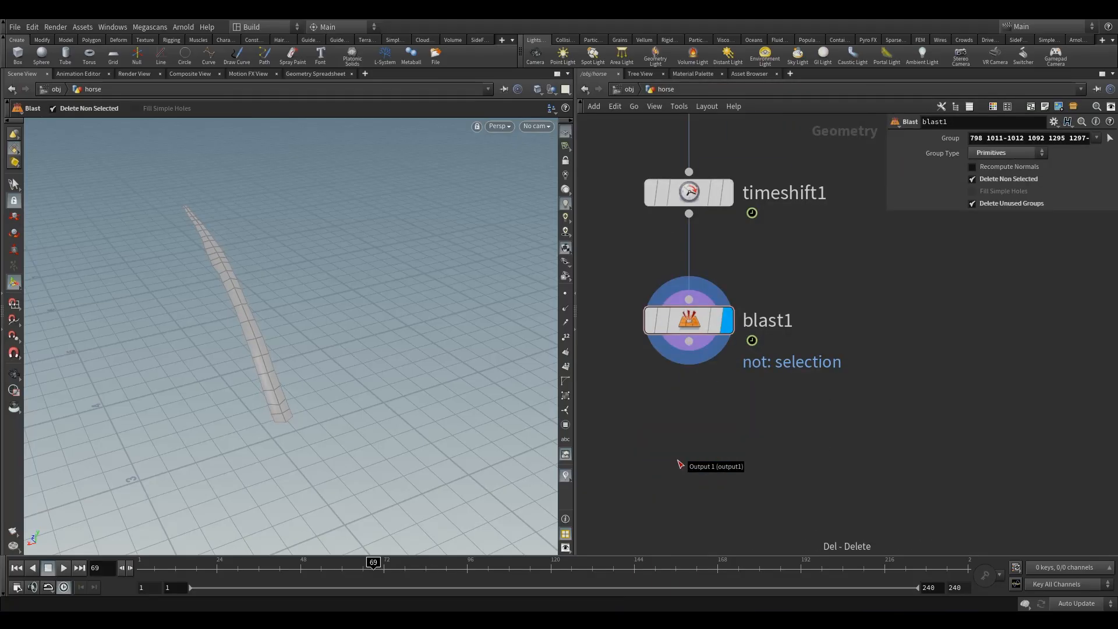
Add a Scatter node after blast1 and display its points on the crest strip.
key(Tab)
click(811, 88)
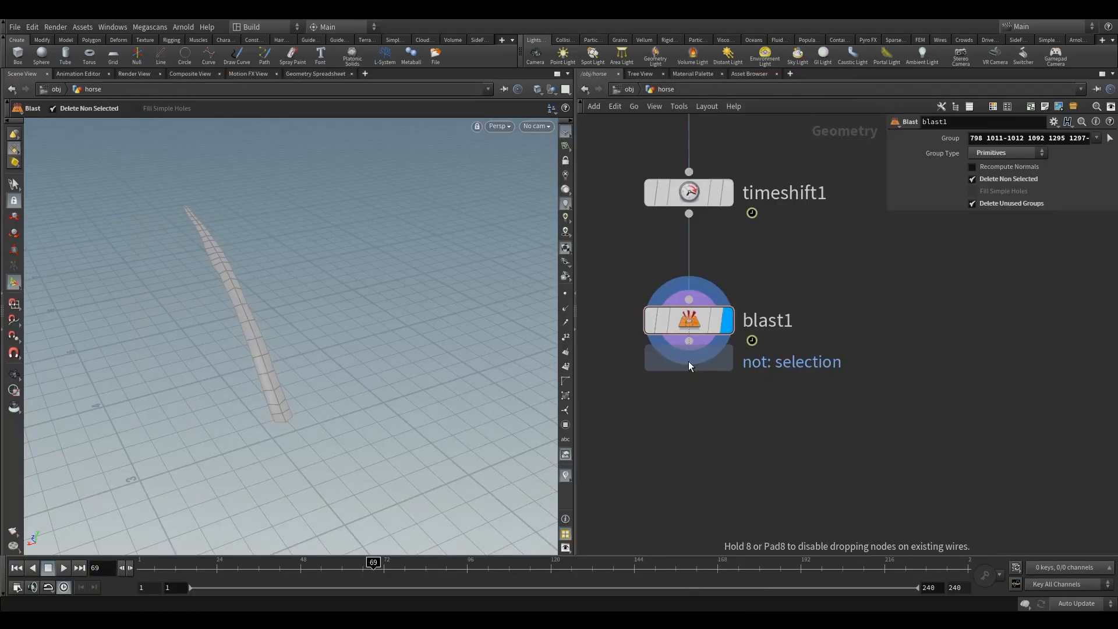
click(691, 425)
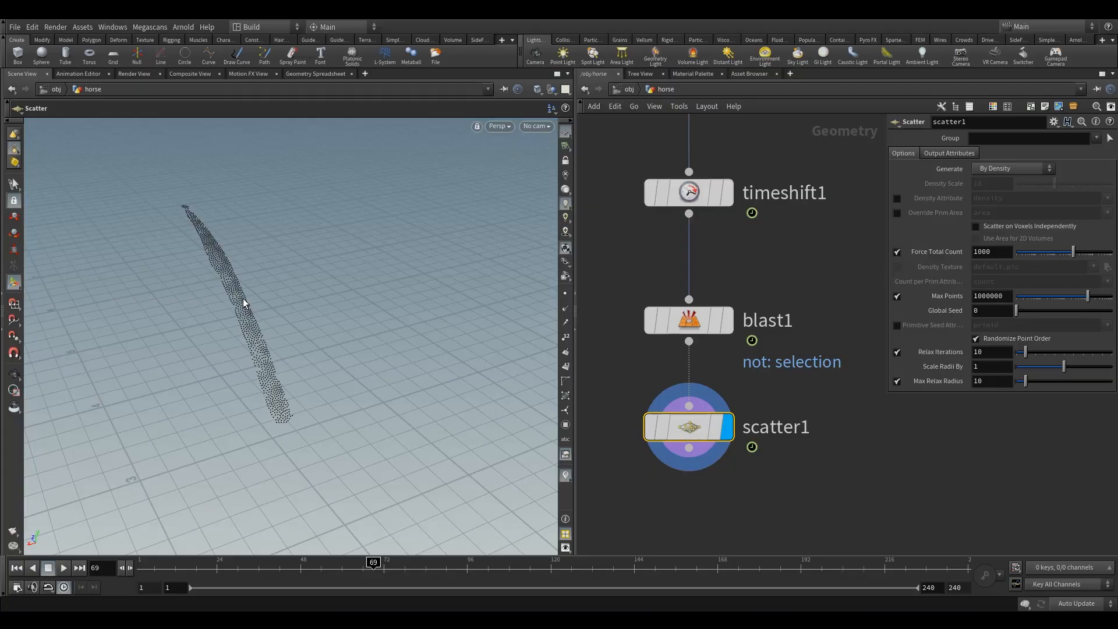
alt+drag(250, 292, 243, 310)
alt+right_drag(243, 310, 307, 355)
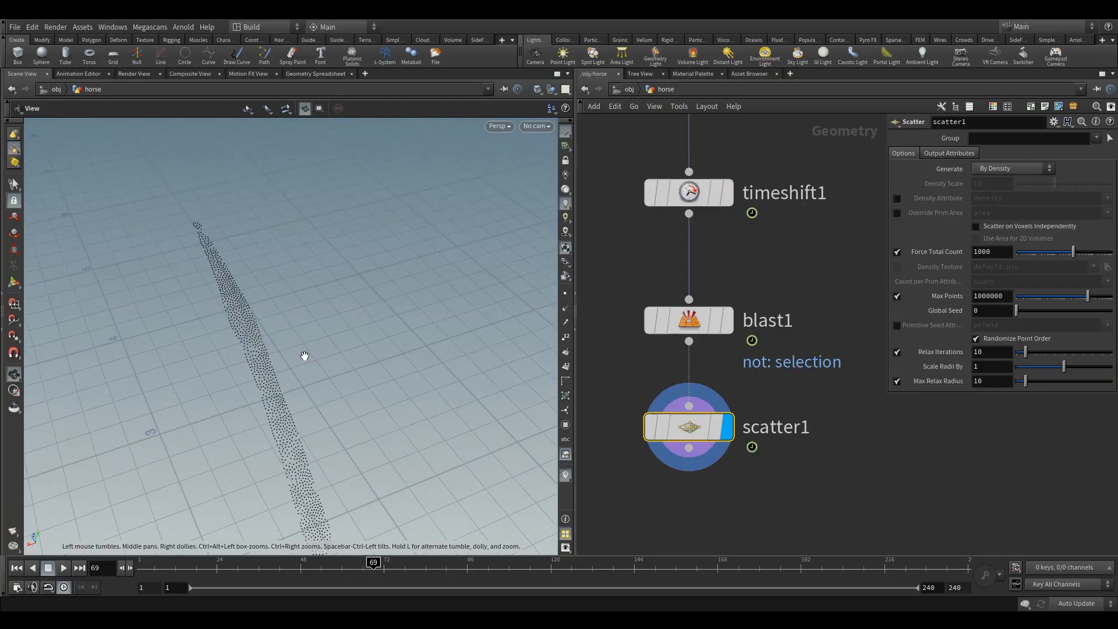
alt+drag(307, 354, 327, 358)
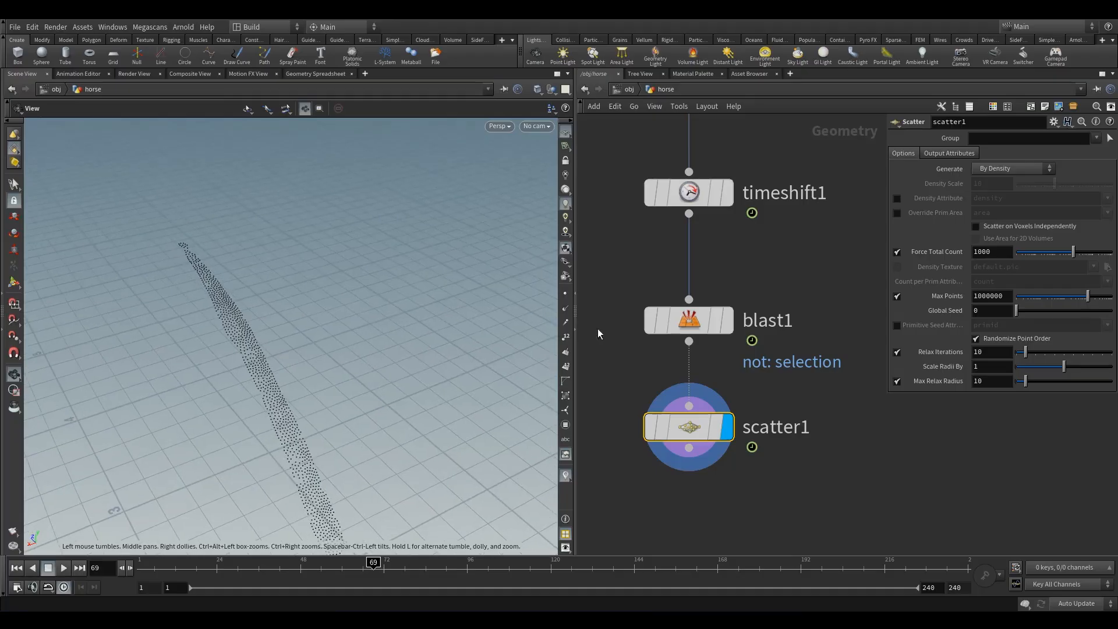
Turn off Force Total Count on scatter1 and set its Density Scale to 10000.
click(897, 253)
scroll(307, 352, down, 2)
drag(690, 427, 695, 451)
drag(708, 312, 688, 287)
drag(689, 449, 689, 434)
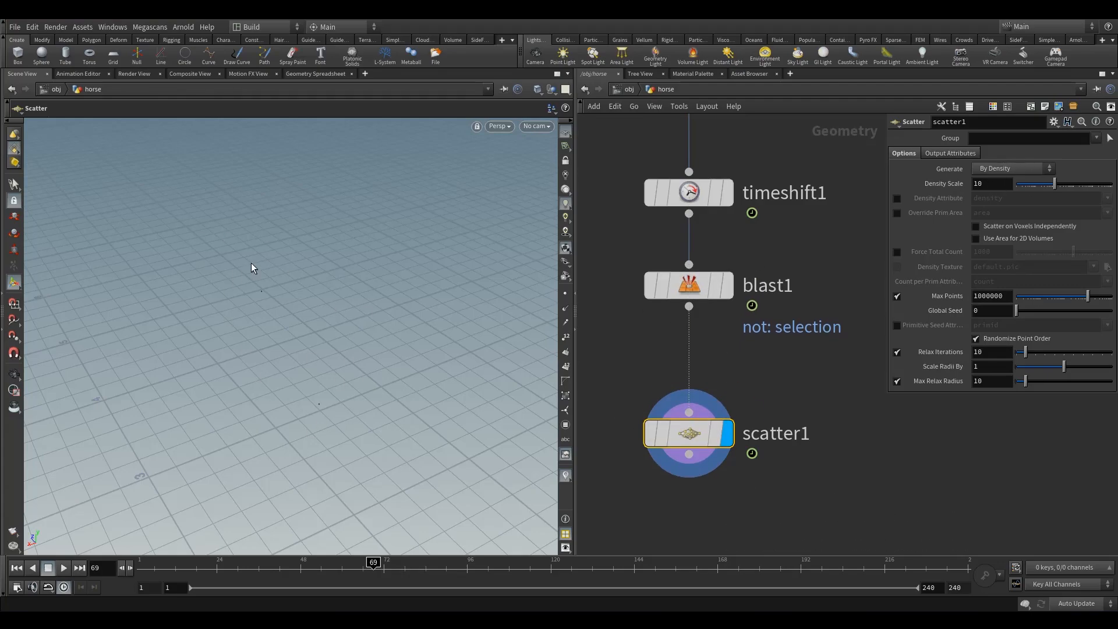
drag(1060, 184, 1111, 184)
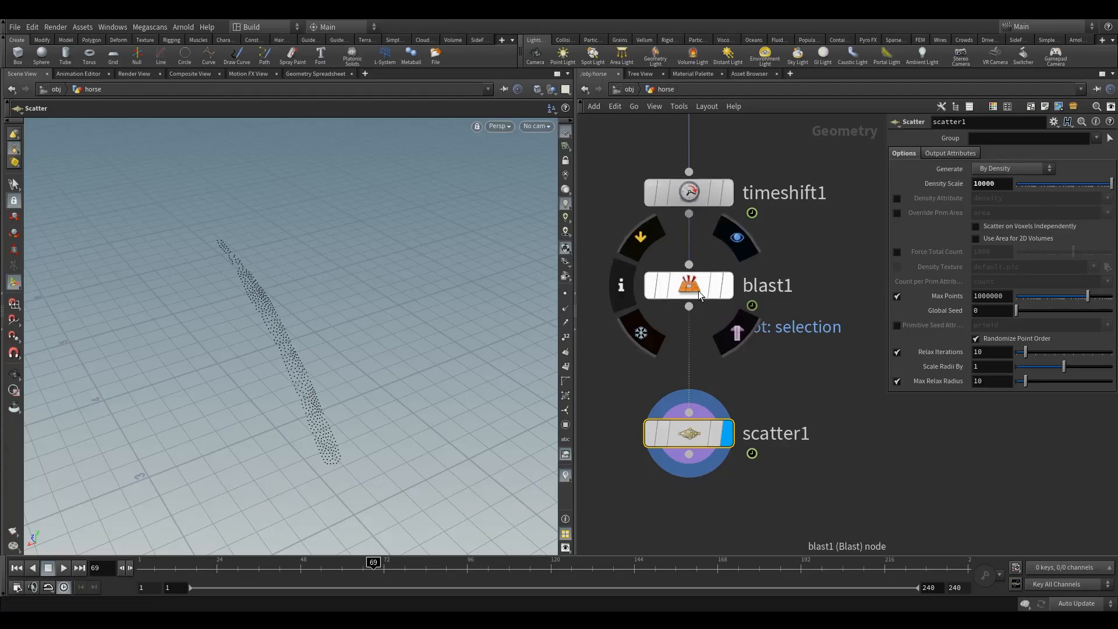
Compare the blast1 strip with the scatter1 points by switching the display between the two nodes.
click(728, 233)
click(689, 286)
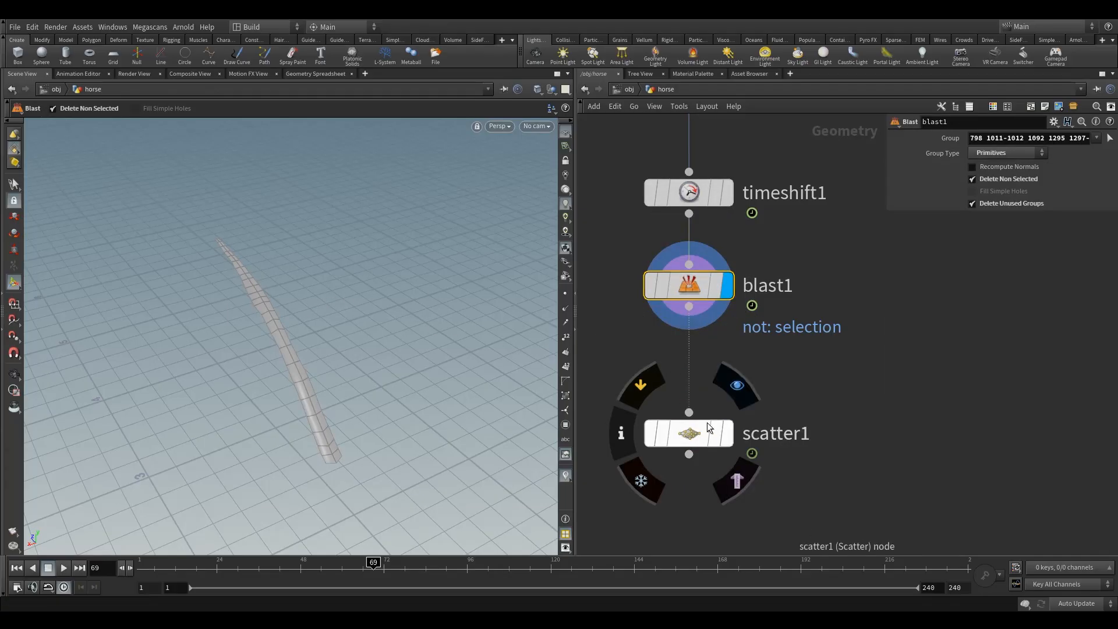
mouse_move(697, 290)
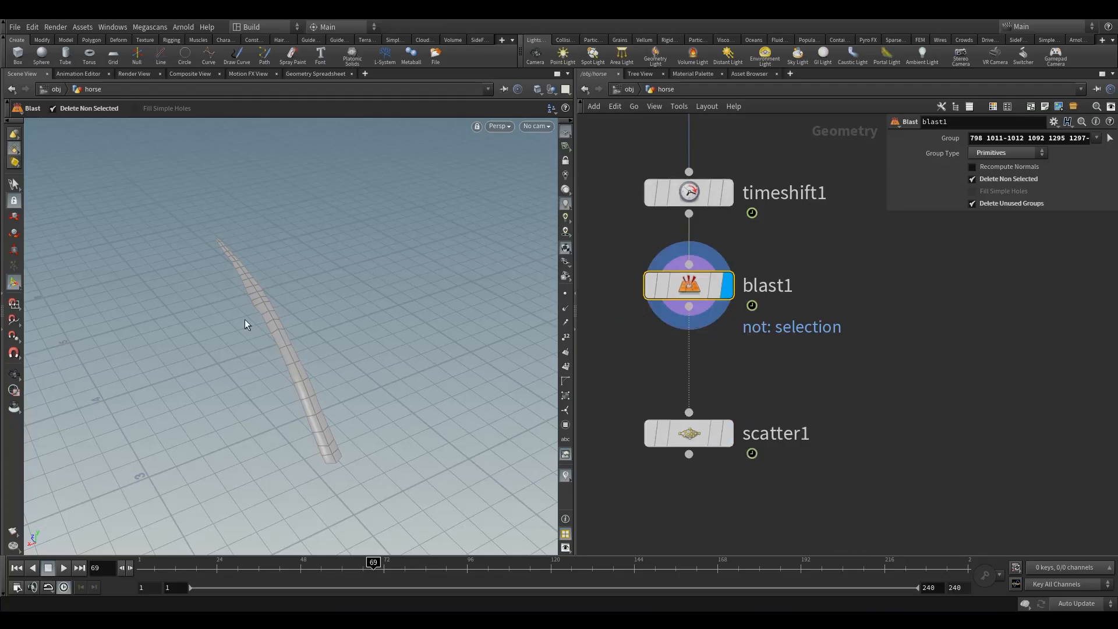
alt+drag(280, 339, 350, 285)
alt+right_drag(350, 284, 250, 334)
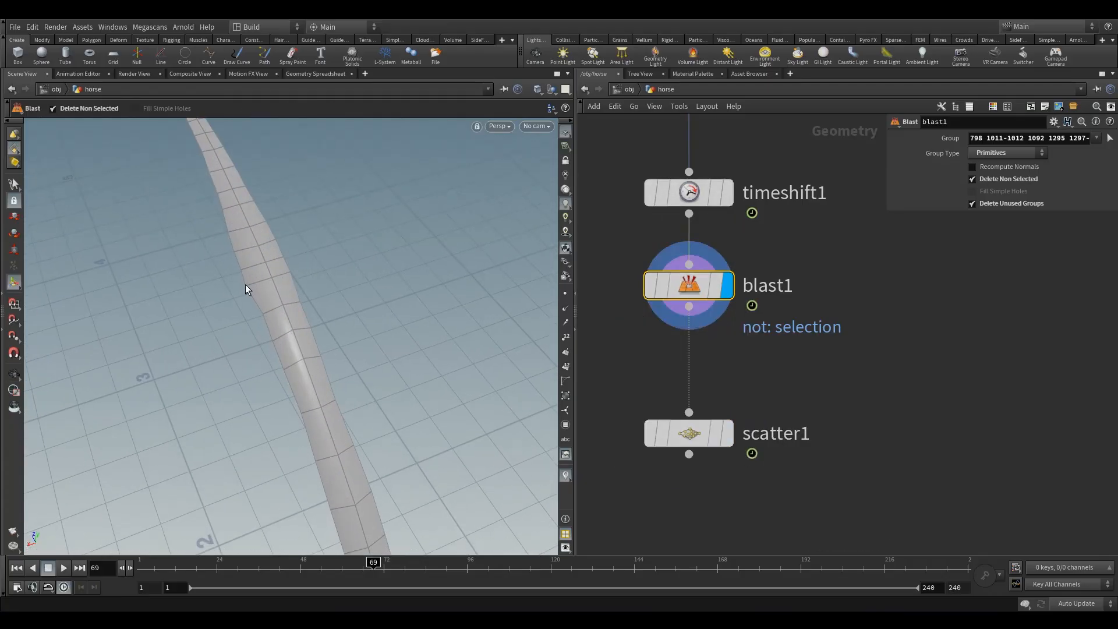
drag(669, 288, 683, 322)
click(724, 432)
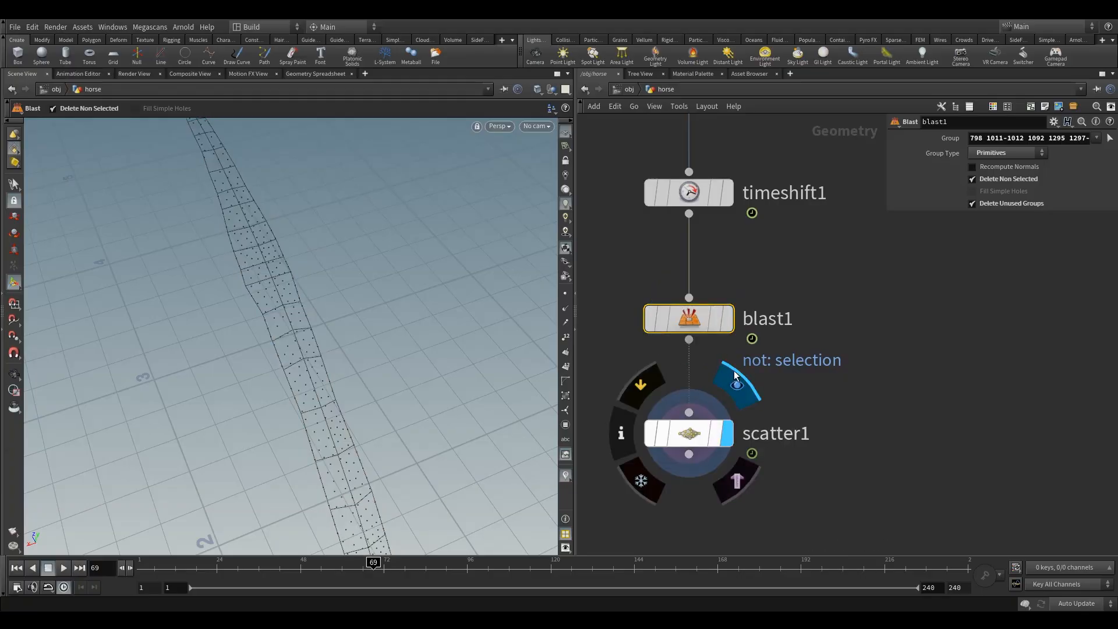
alt+drag(249, 292, 263, 281)
alt+right_drag(263, 281, 347, 284)
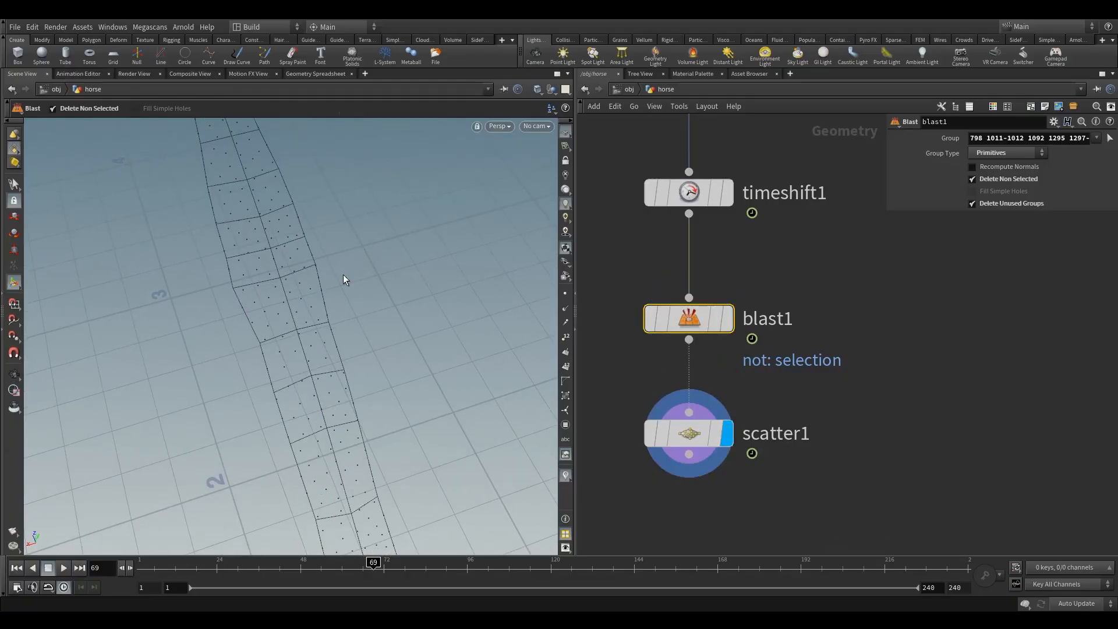
Add the polygons on the horse's head, throat and chest to blast1's group with an enlarged brush, and display scatter1.
click(727, 318)
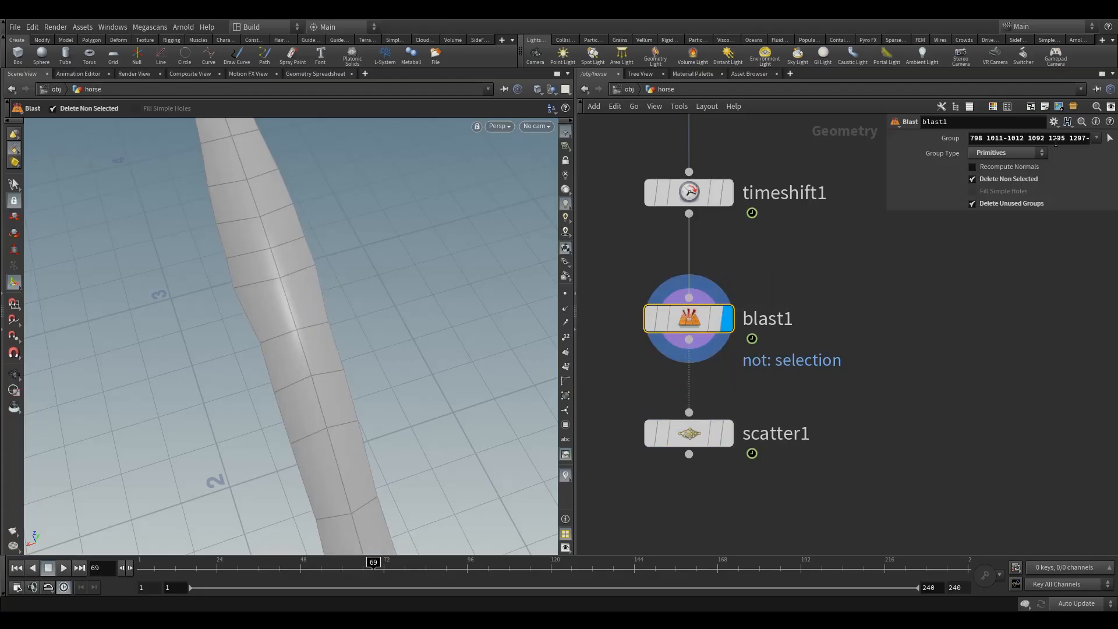
click(1110, 138)
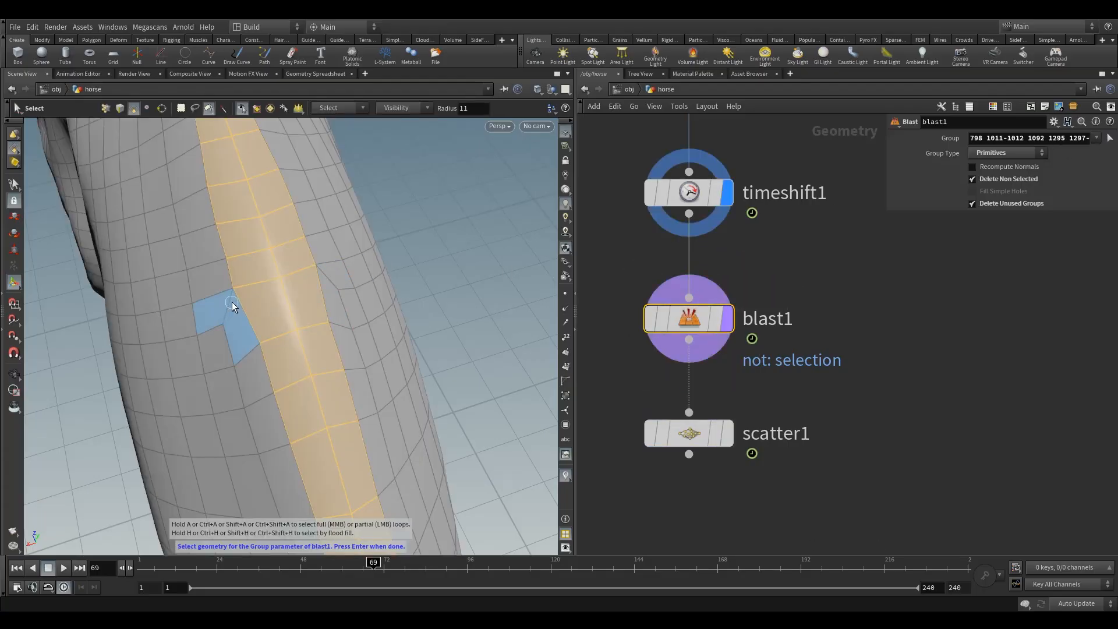
key(Return)
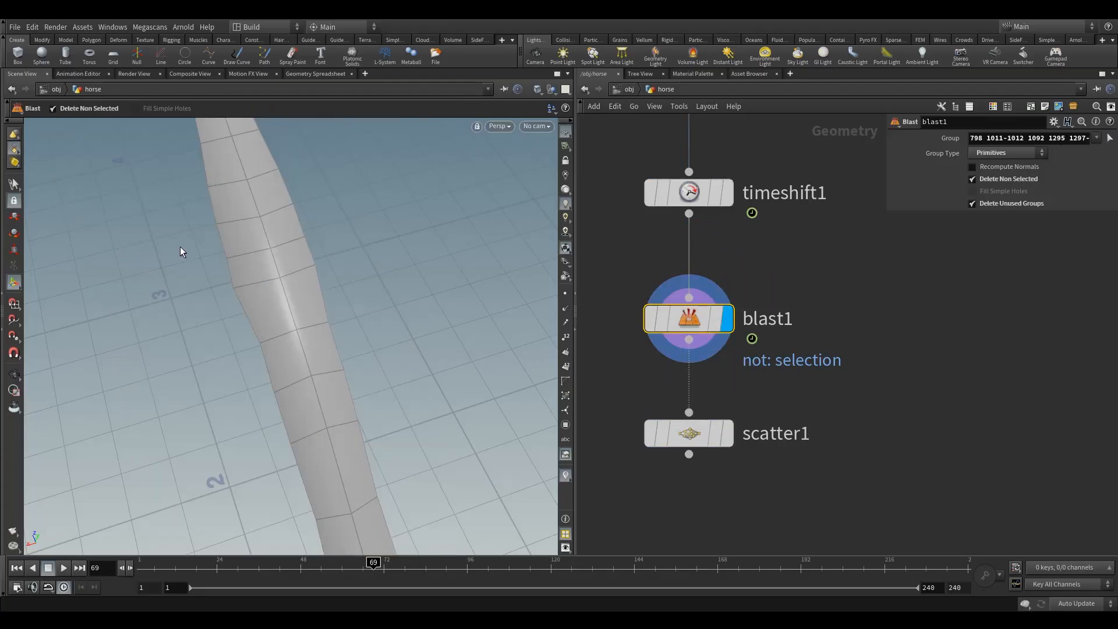
click(1109, 140)
alt+right_drag(365, 259, 150, 344)
mouse_move(149, 345)
alt+mouse_down()
mouse_move(332, 285)
mouse_move(128, 240)
mouse_move(238, 254)
mouse_move(432, 419)
mouse_move(147, 243)
mouse_move(156, 255)
alt+mouse_up()
scroll(207, 282, up, 2)
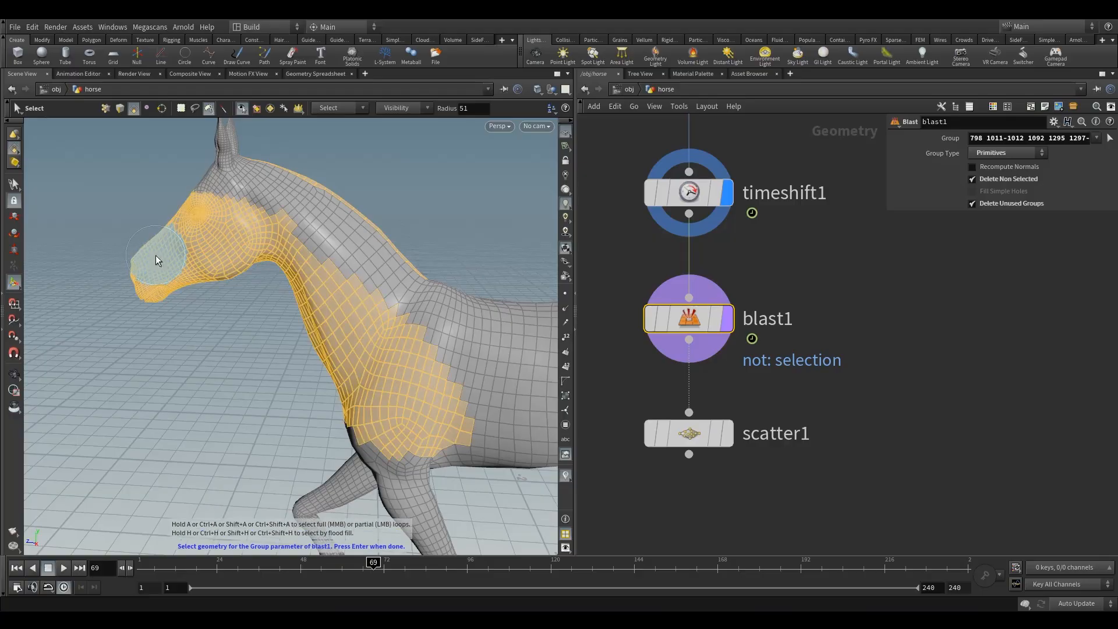
key(Return)
click(725, 434)
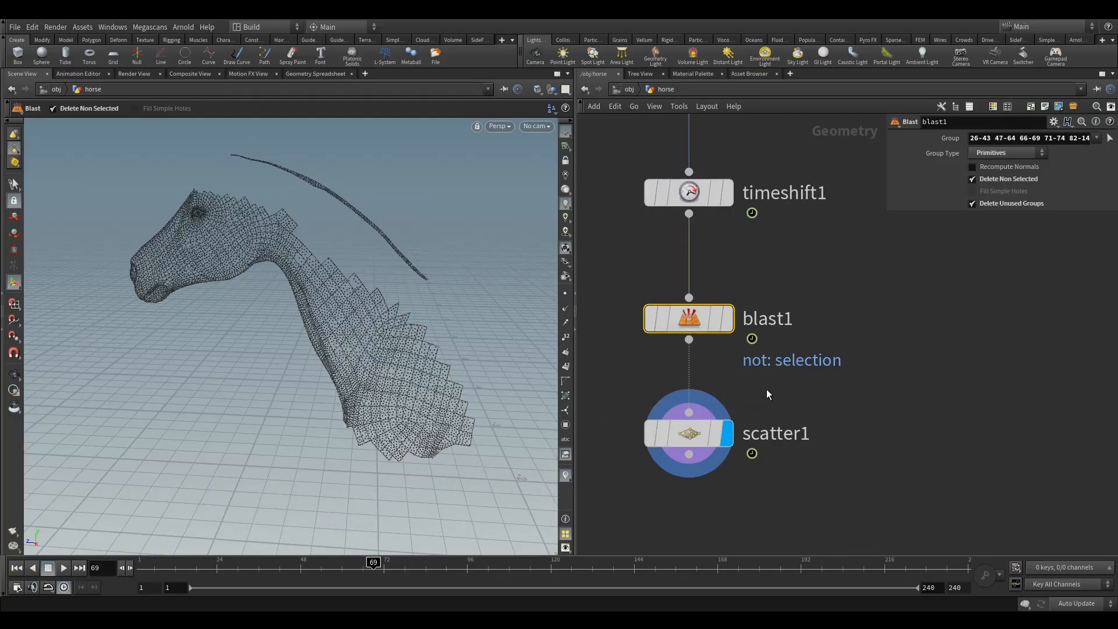
Examine from several angles how the points are distributed over the head, neck and crest strip.
alt+drag(343, 237, 448, 265)
alt+right_drag(447, 265, 449, 200)
alt+drag(449, 200, 416, 258)
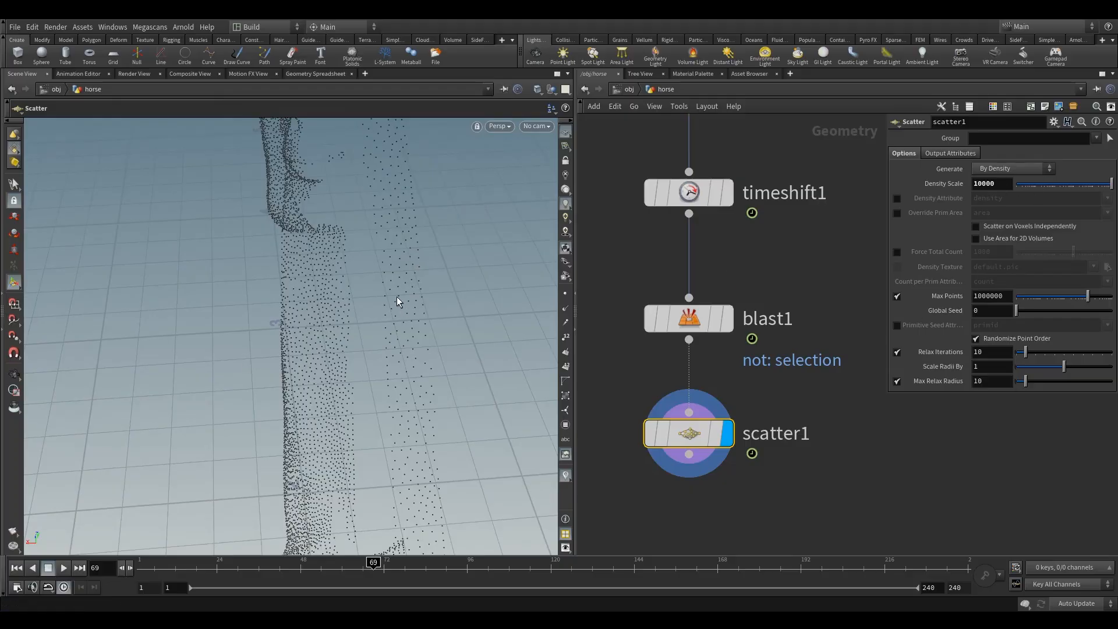
alt+drag(402, 306, 420, 262)
alt+right_drag(419, 262, 367, 300)
alt+drag(367, 299, 402, 303)
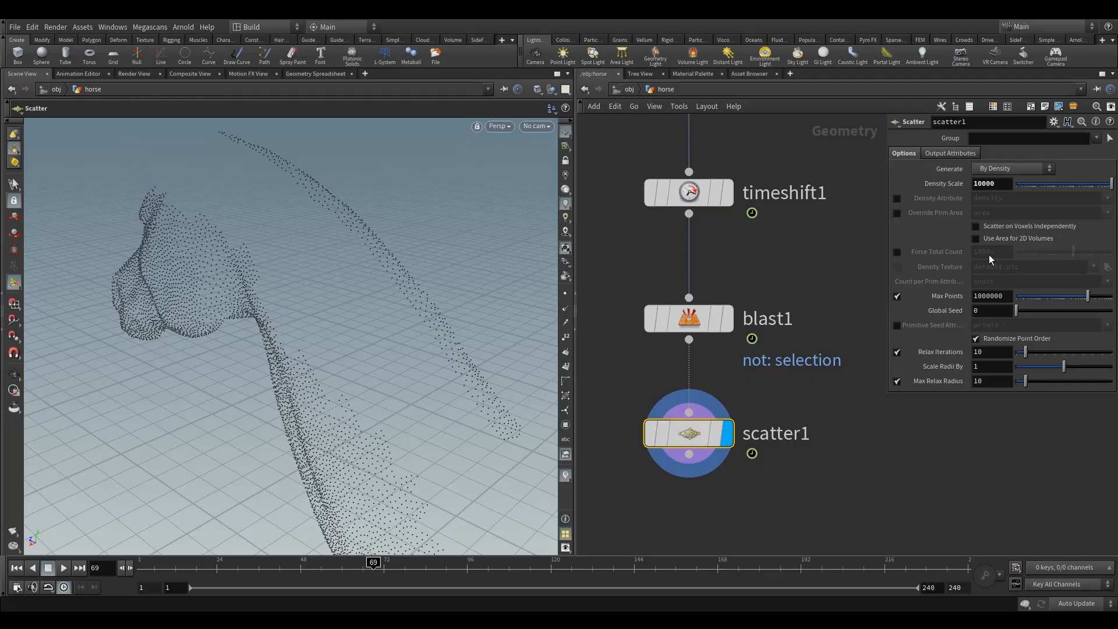
key(Escape)
drag(187, 337, 274, 307)
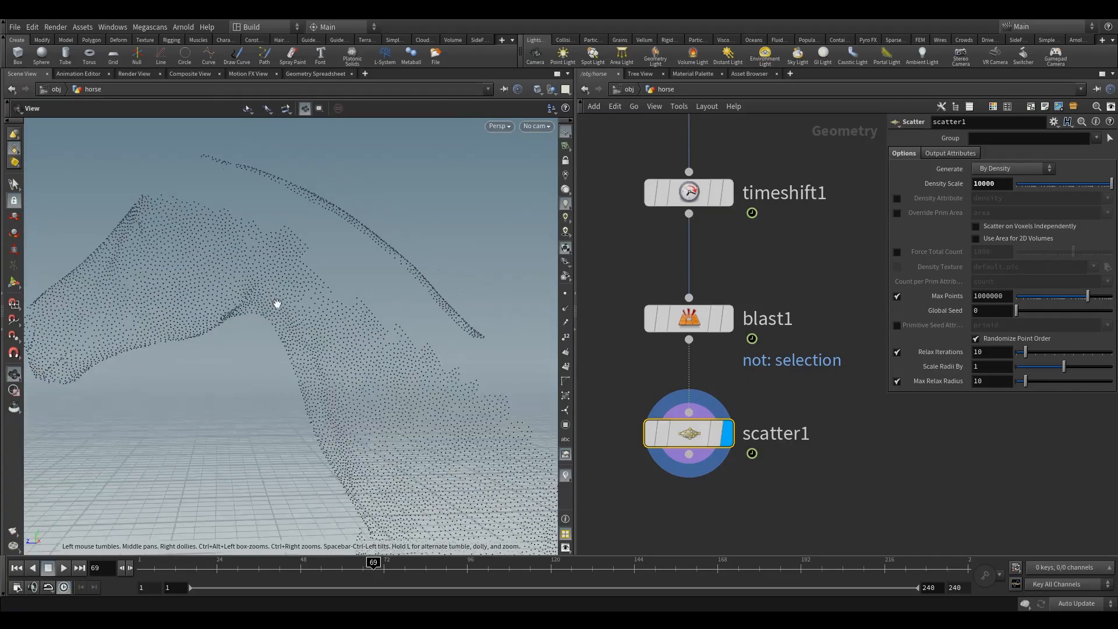
drag(209, 292, 326, 350)
key(Return)
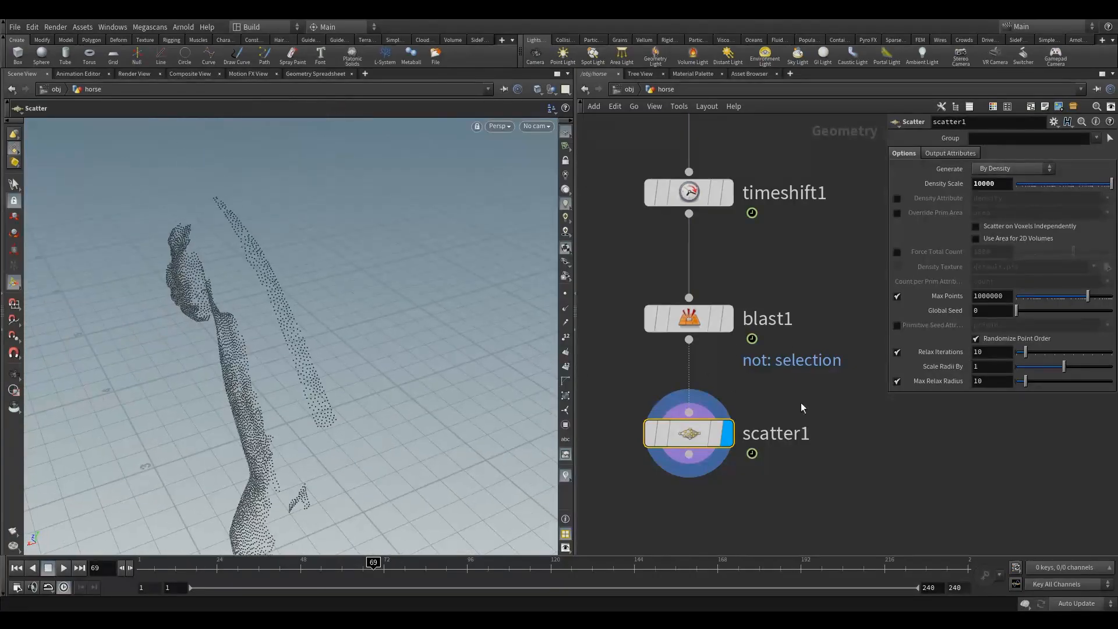
Remove the head, throat and chest polygons from blast1's group with the brush, keeping only the neck's crest strip selected.
click(728, 318)
click(721, 318)
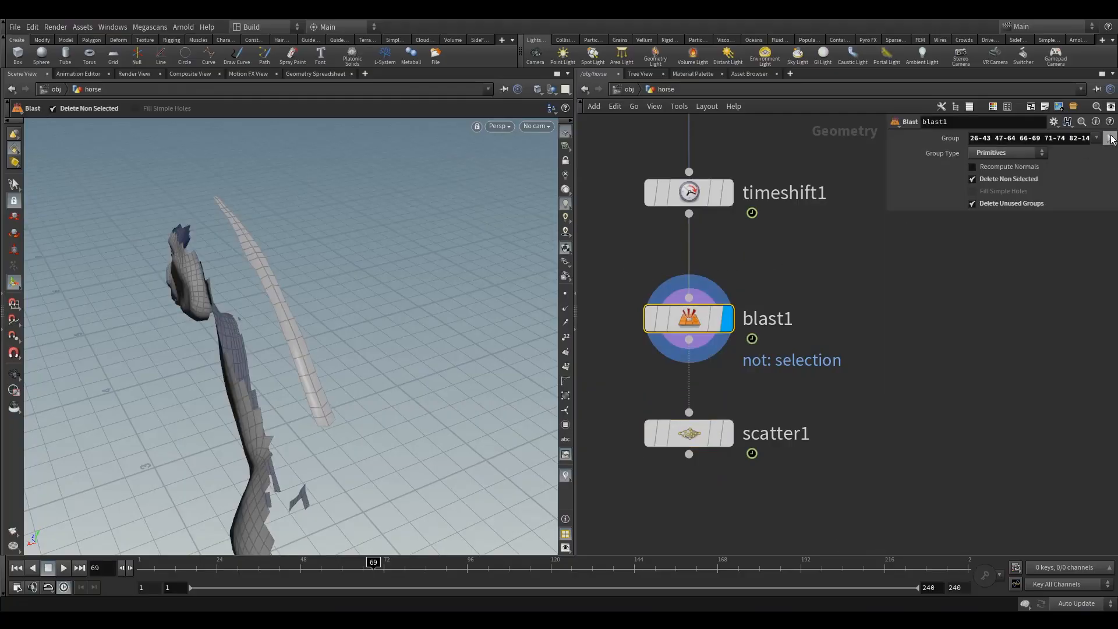
click(728, 192)
drag(263, 303, 346, 335)
scroll(346, 334, up, 3)
key(Return)
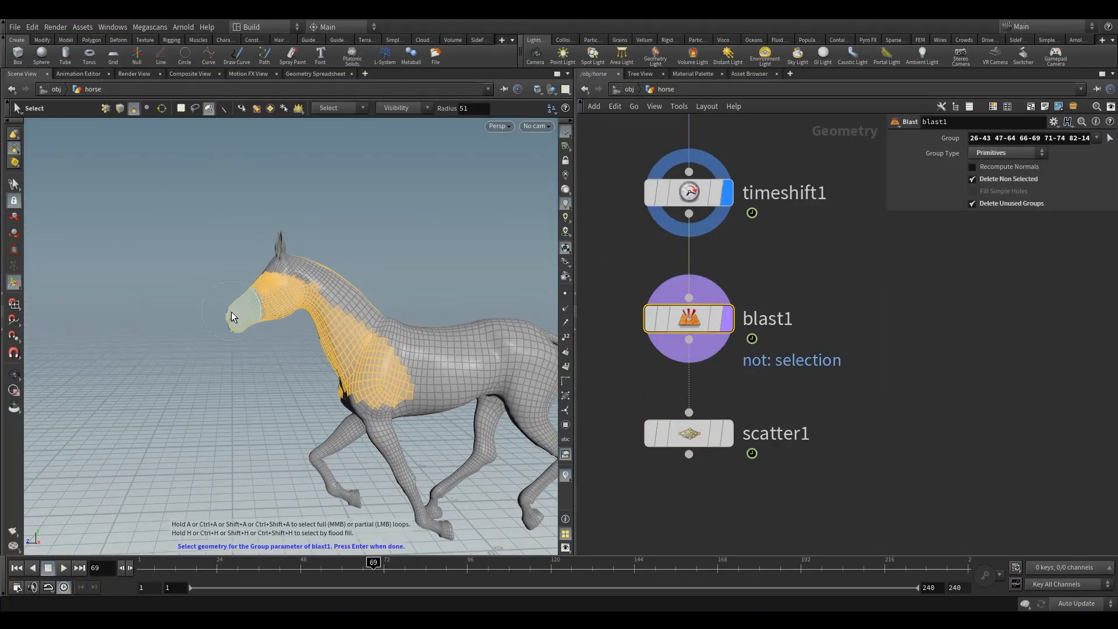
drag(215, 299, 261, 300)
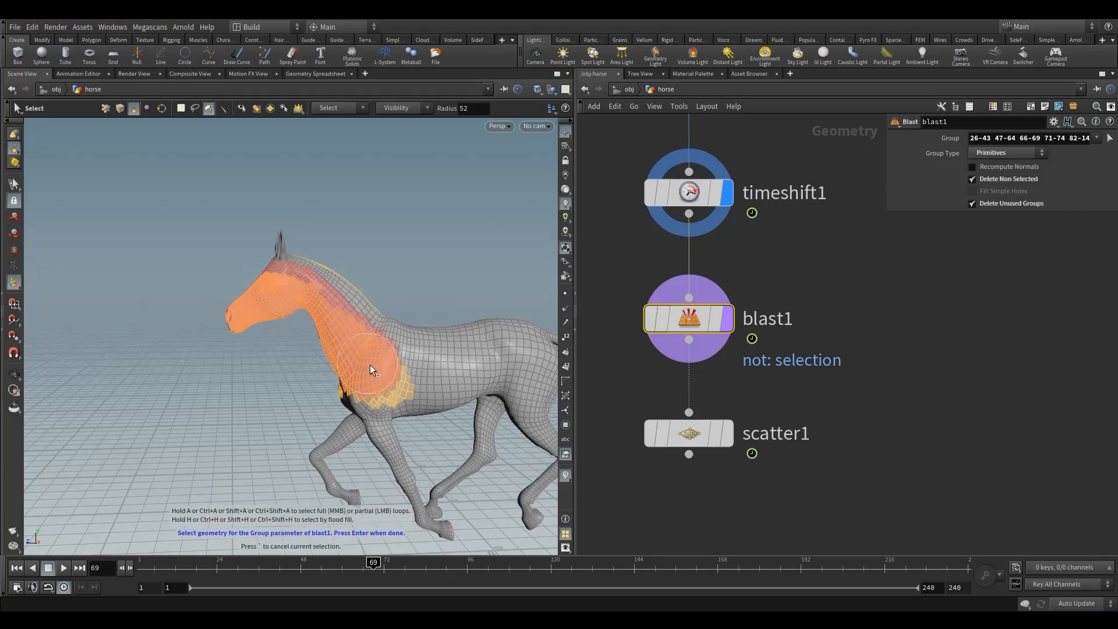
drag(365, 367, 346, 406)
ctrl+drag(238, 319, 193, 336)
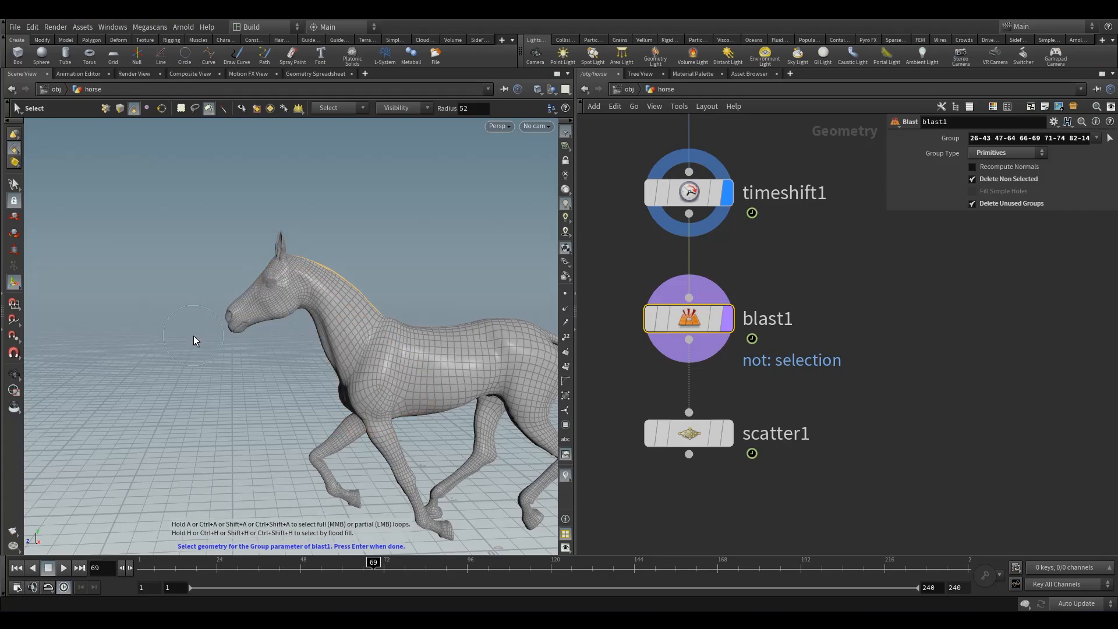
key(Return)
drag(334, 312, 273, 298)
key(Return)
Display and select scatter1, and inspect its points along the crest strip.
click(727, 434)
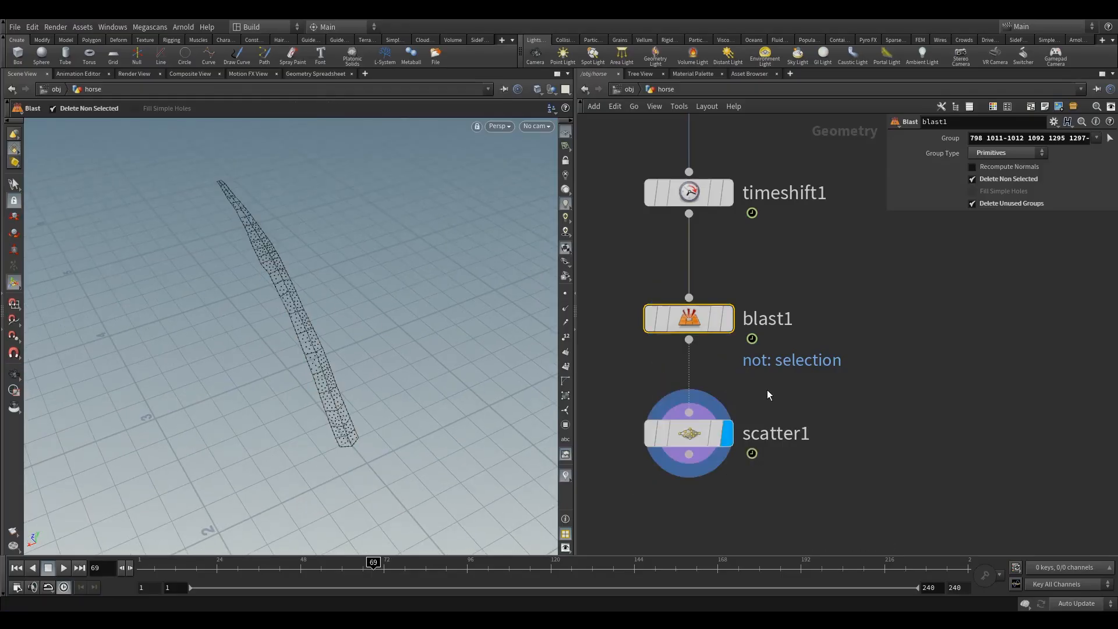
click(708, 434)
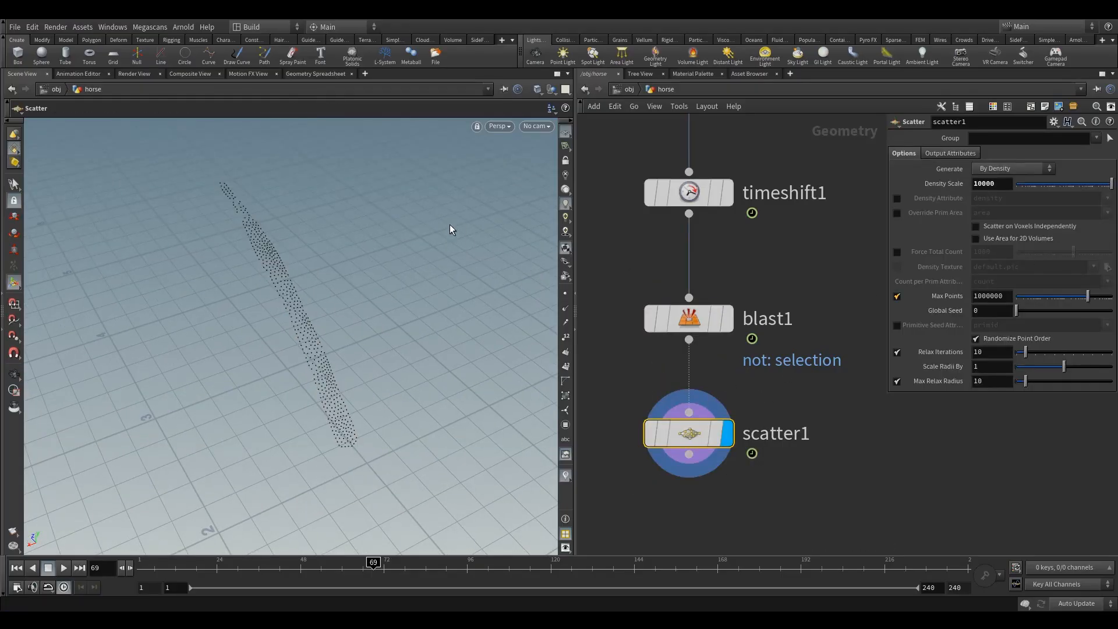
drag(369, 279, 358, 237)
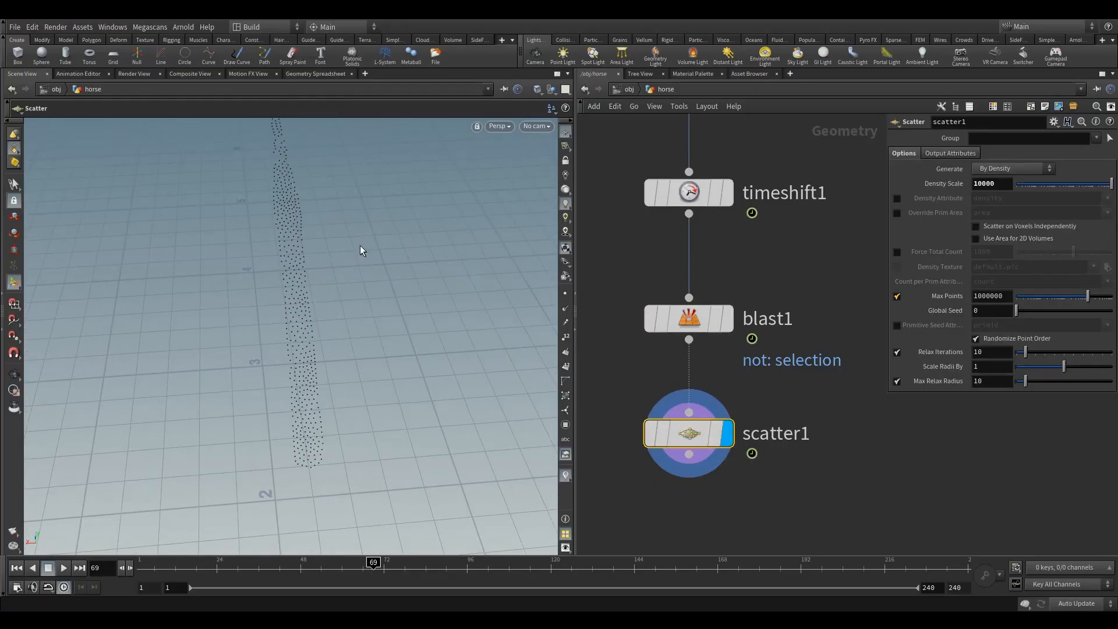
click(998, 184)
drag(332, 305, 262, 326)
key(f)
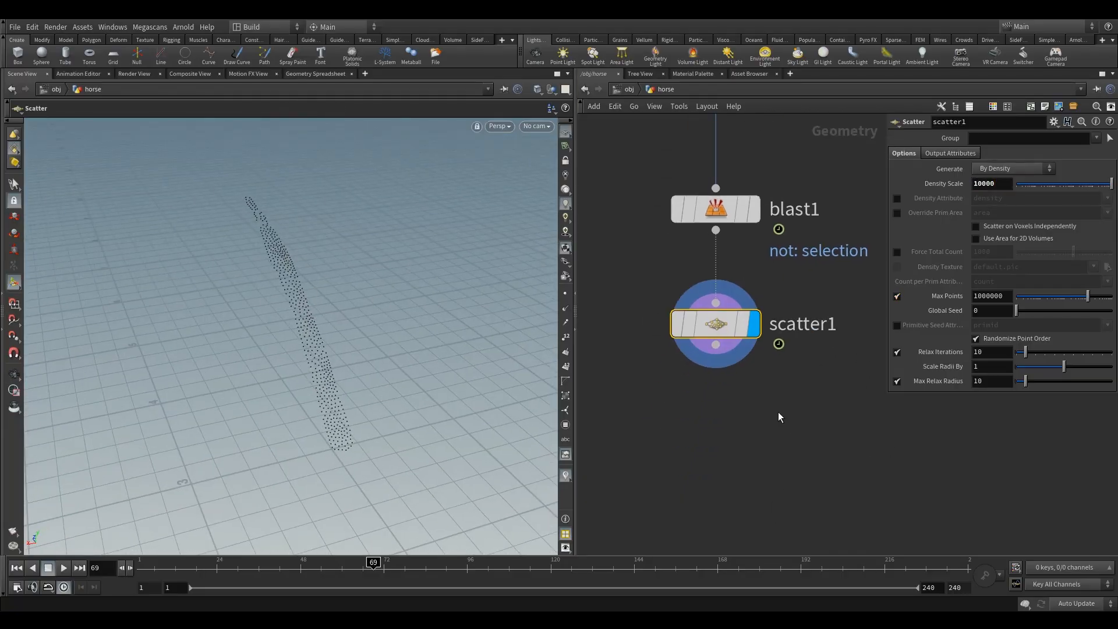
Scrub the timeline between frames 69, 53 and 62 to examine how the scattered points move with the neck.
key(Tab)
drag(630, 271, 758, 381)
drag(367, 563, 318, 564)
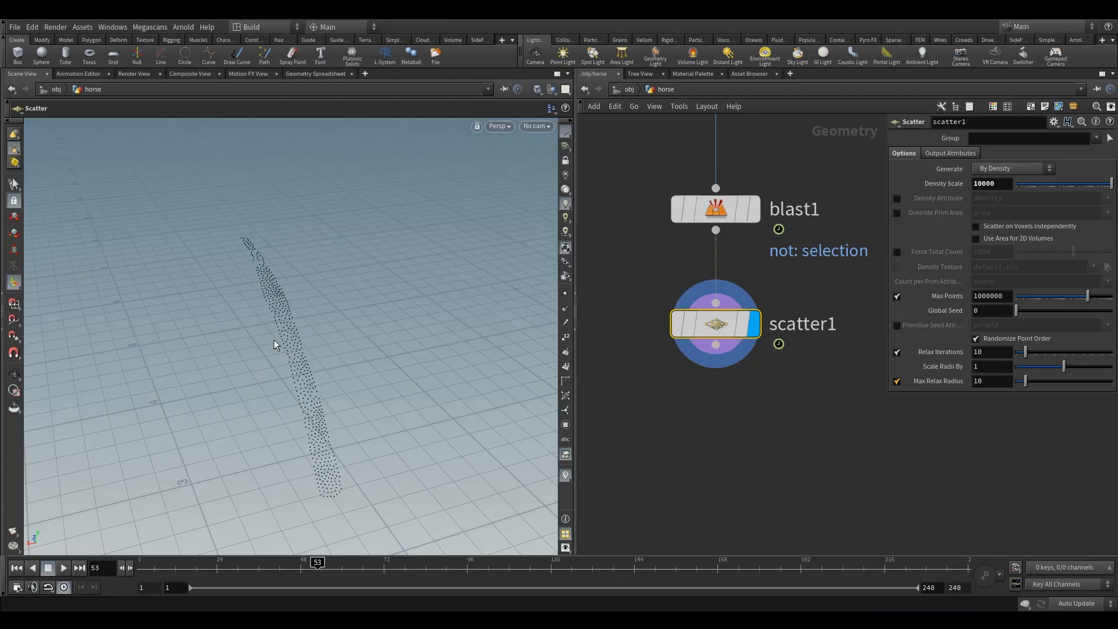
drag(335, 462, 349, 563)
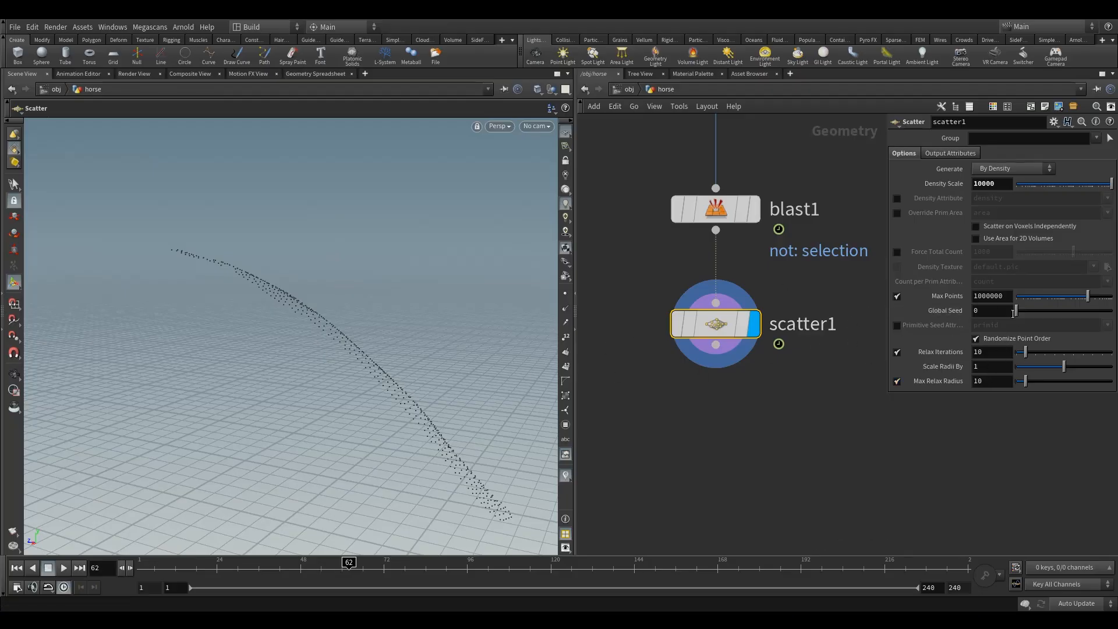
Set scatter1's Global Seed to $FF and scrub the timeline to check the point pattern from frame to frame.
click(985, 310)
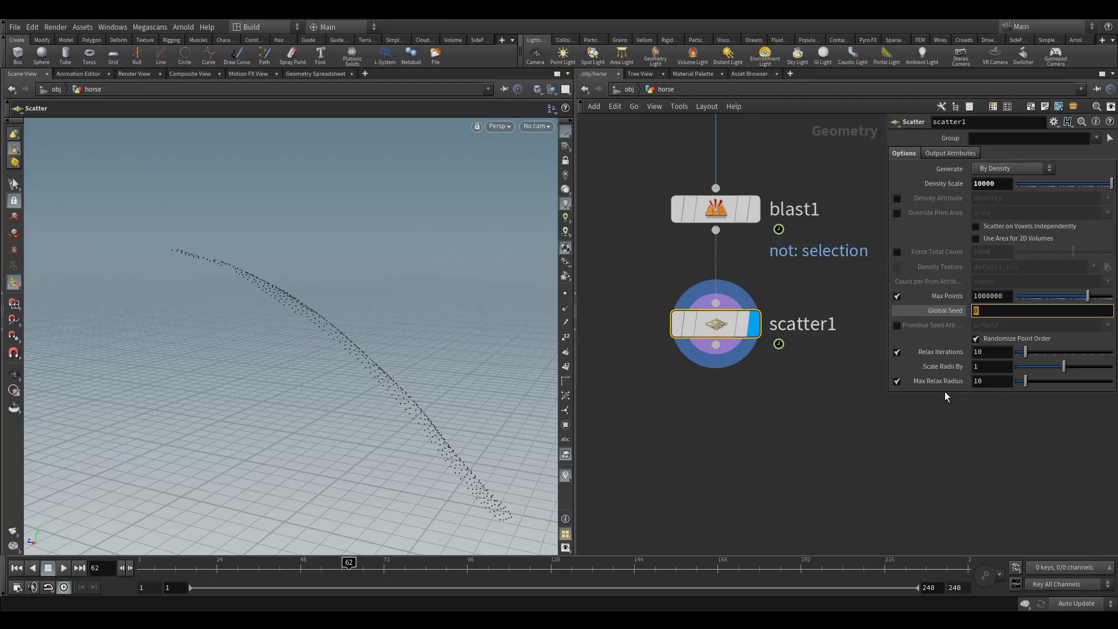
text($FF)
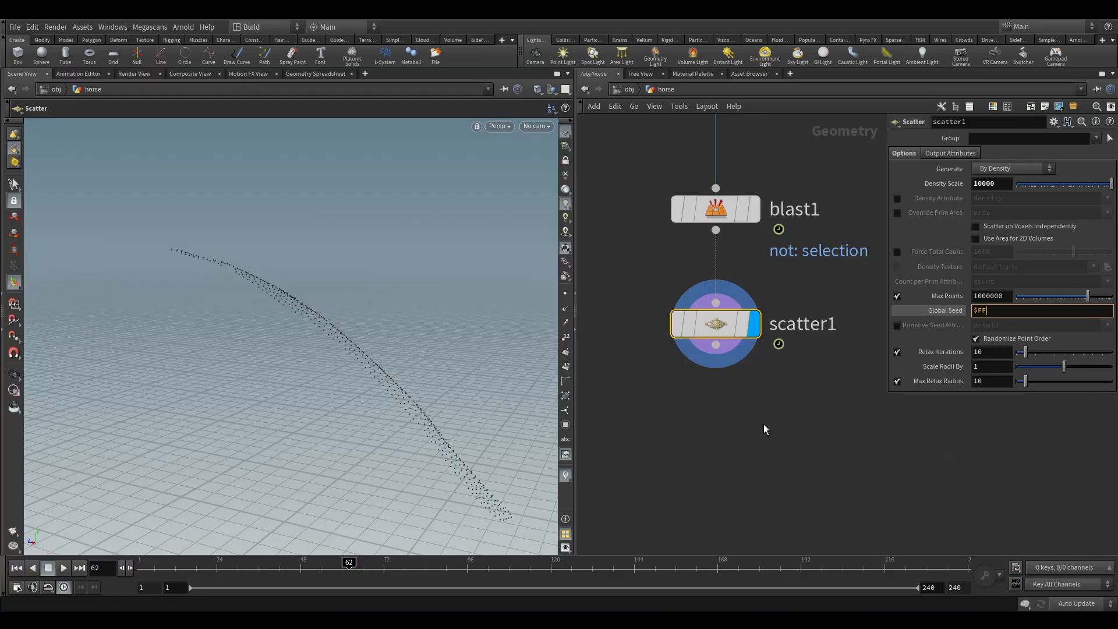
key(Return)
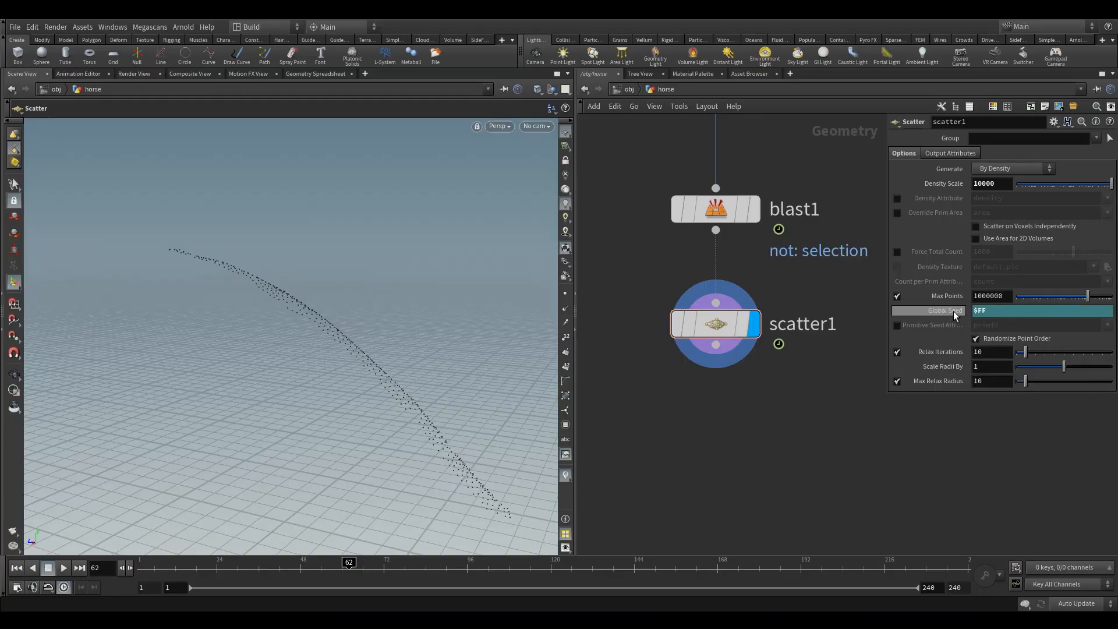
drag(348, 558, 366, 559)
drag(373, 332, 352, 563)
Add a Trail node below scatter1, wired to its output and displayed.
middle_drag(722, 419, 732, 353)
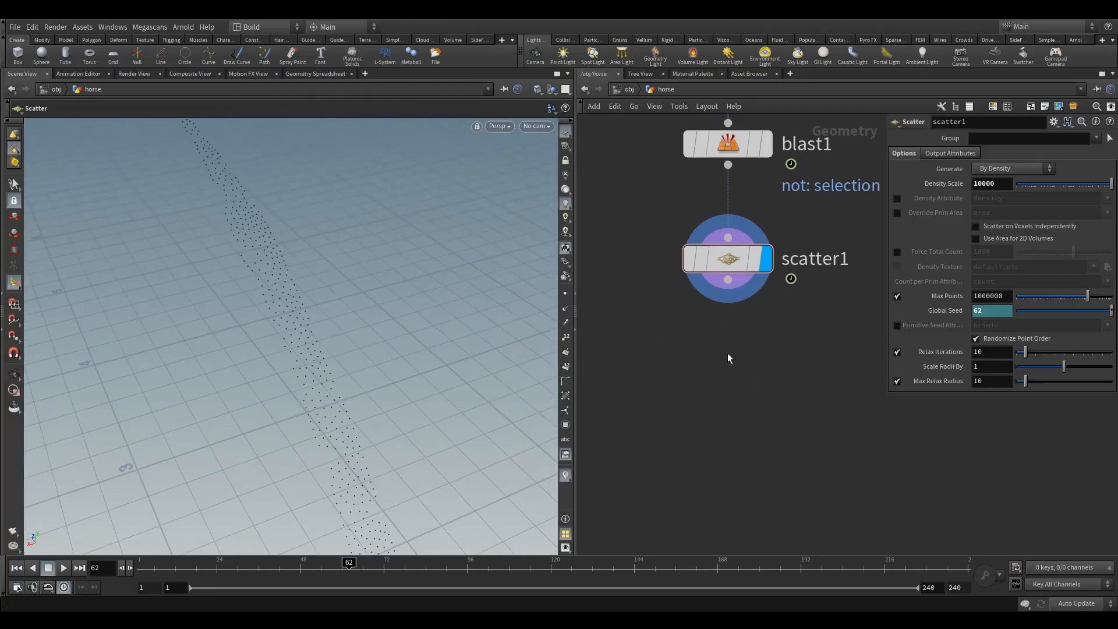
key(Tab)
mouse_move(763, 350)
click(823, 91)
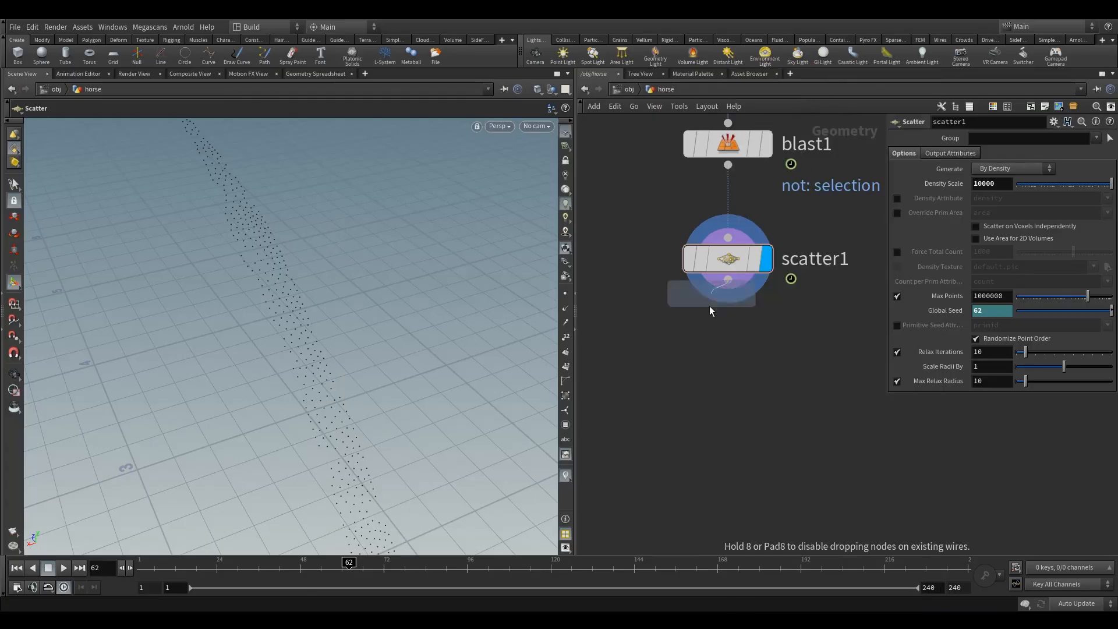
click(732, 383)
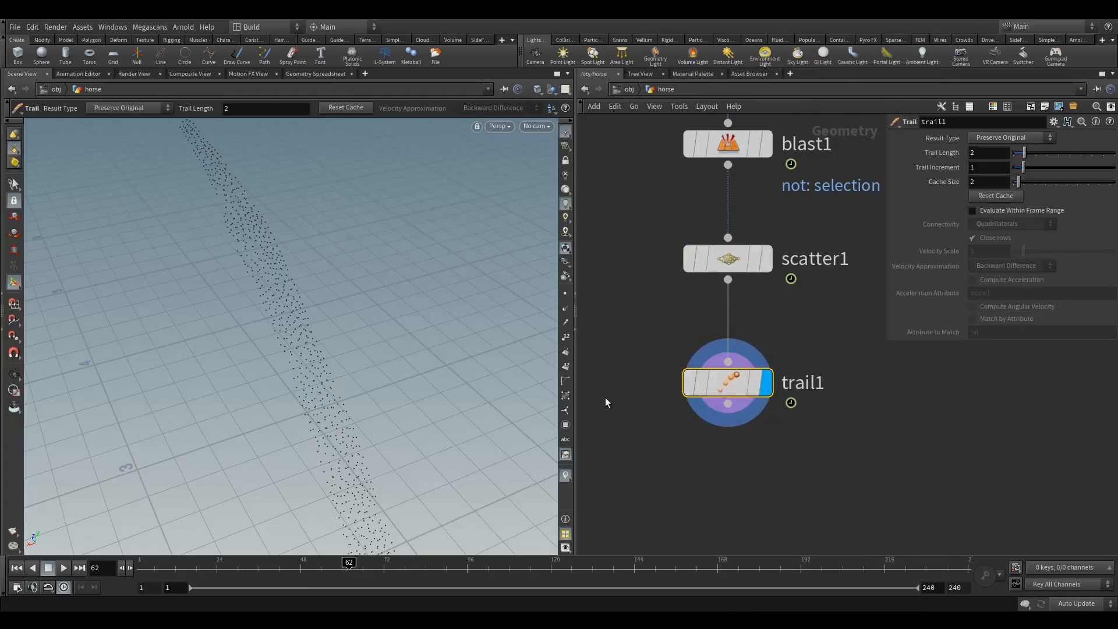
key(Escape)
drag(306, 281, 339, 348)
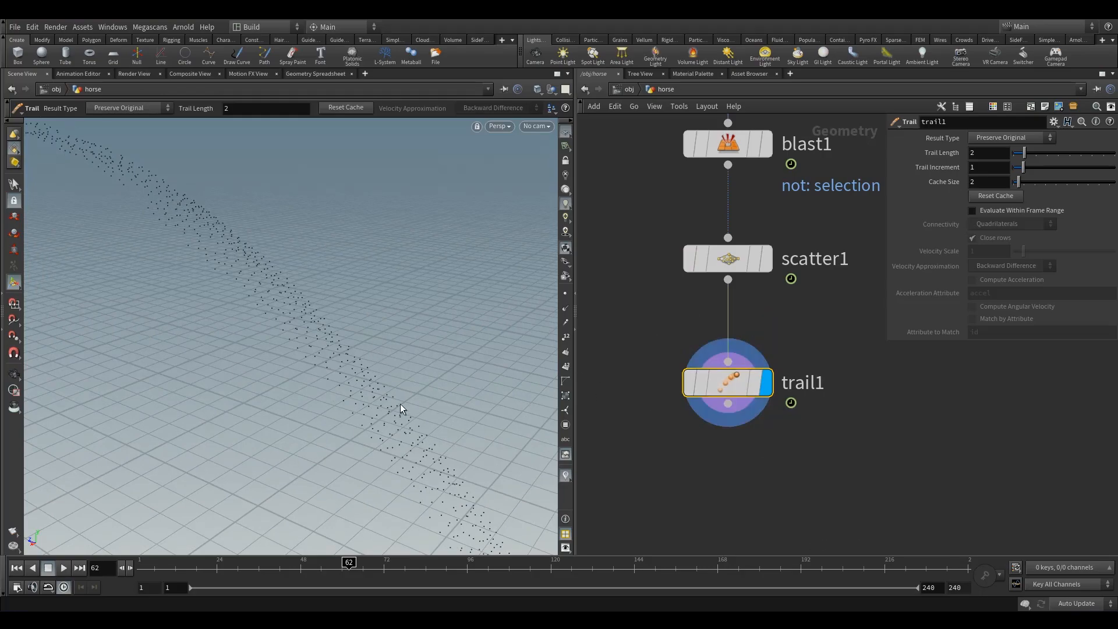
drag(744, 387, 744, 400)
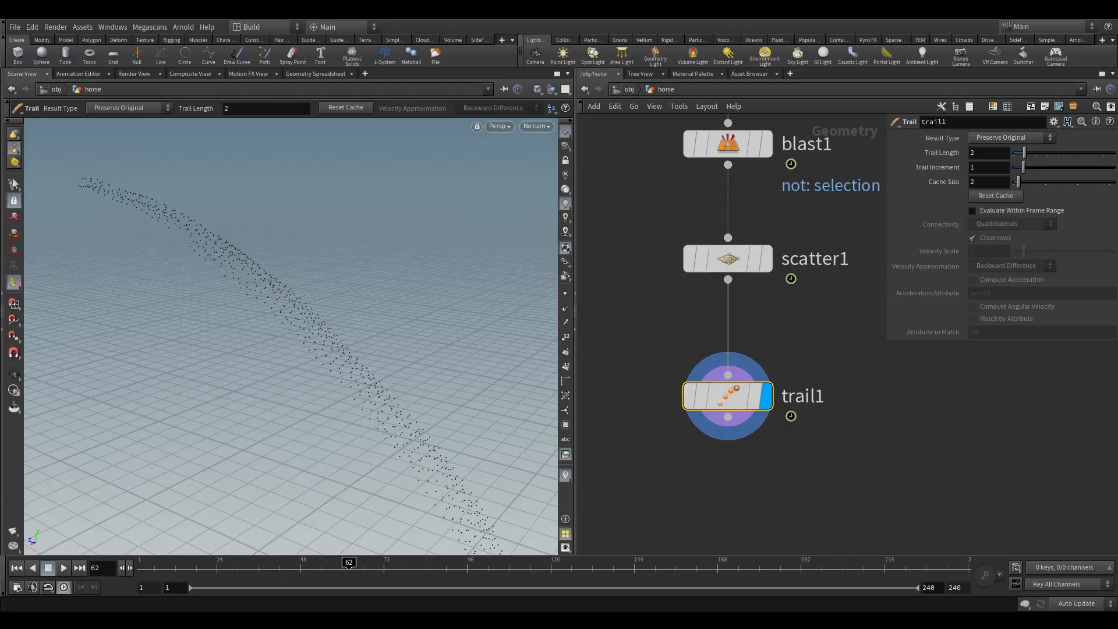
Set trail1's Trail Length to 20 and inspect the trailed points from the side.
click(992, 153)
text(0)
key(Escape)
drag(345, 352, 155, 277)
key(Return)
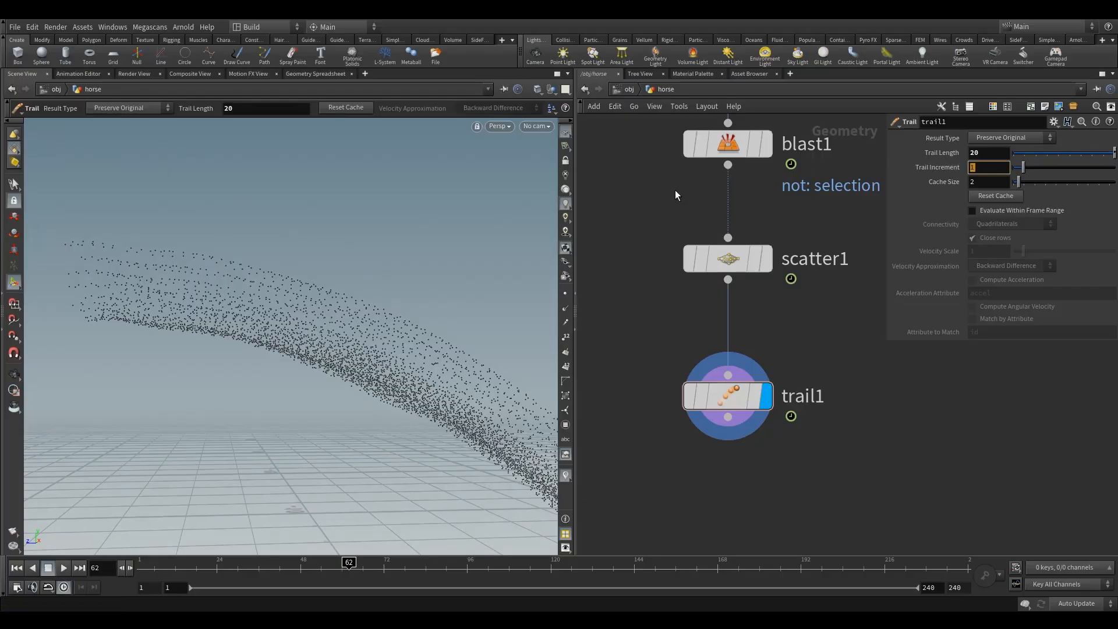
Set trail1's Trail Increment to 0.1.
text(.1)
key(Return)
key(Escape)
drag(407, 325, 282, 321)
key(Return)
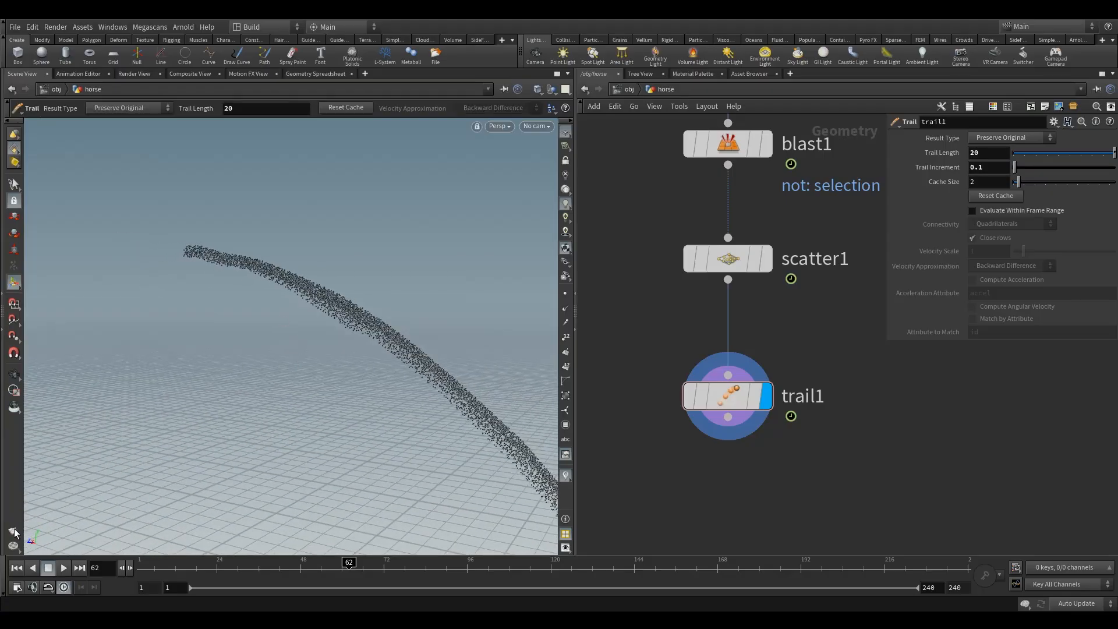
Return to frame 1 and turn on Evaluate Within Frame Range on trail1.
click(19, 563)
alt+drag(353, 327, 311, 360)
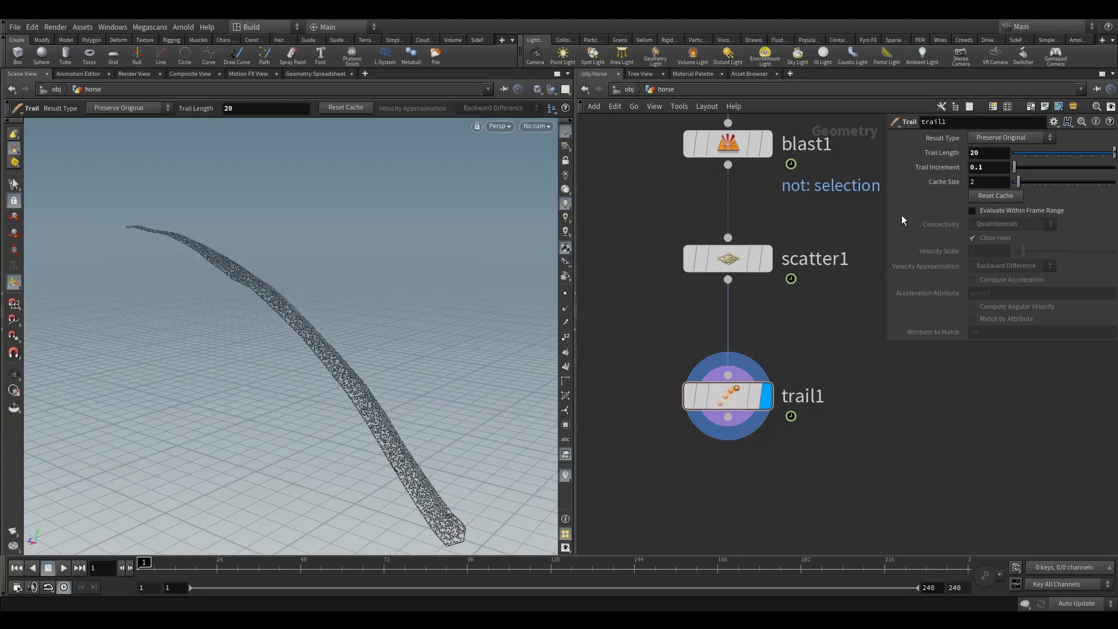
click(1008, 213)
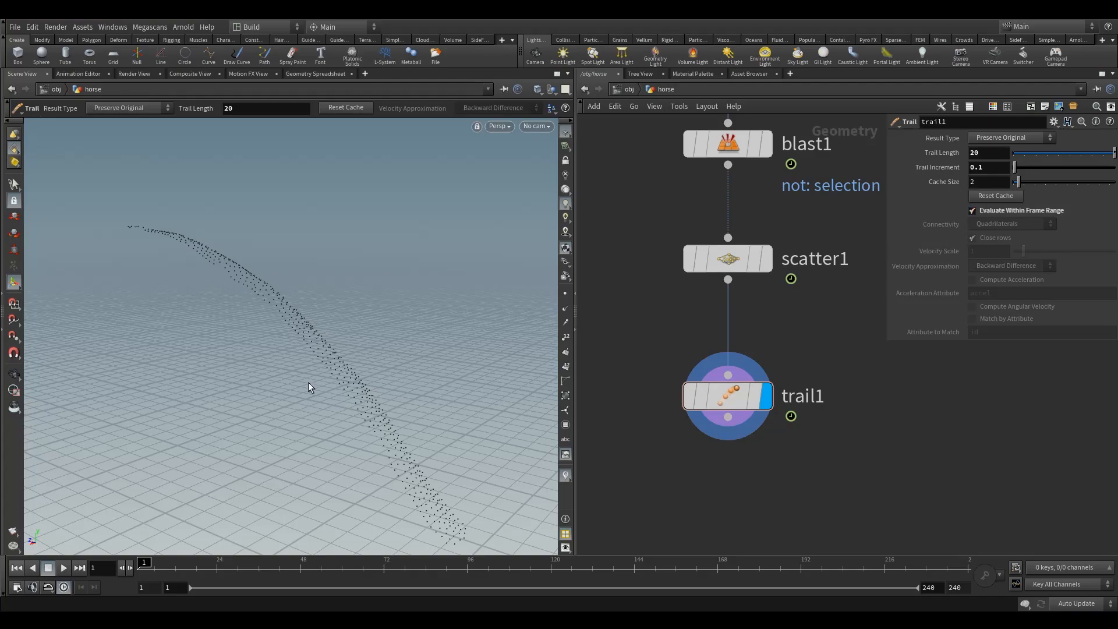
drag(352, 372, 274, 362)
Play the first few frames to examine the trailed points, and return to frame 1.
click(63, 568)
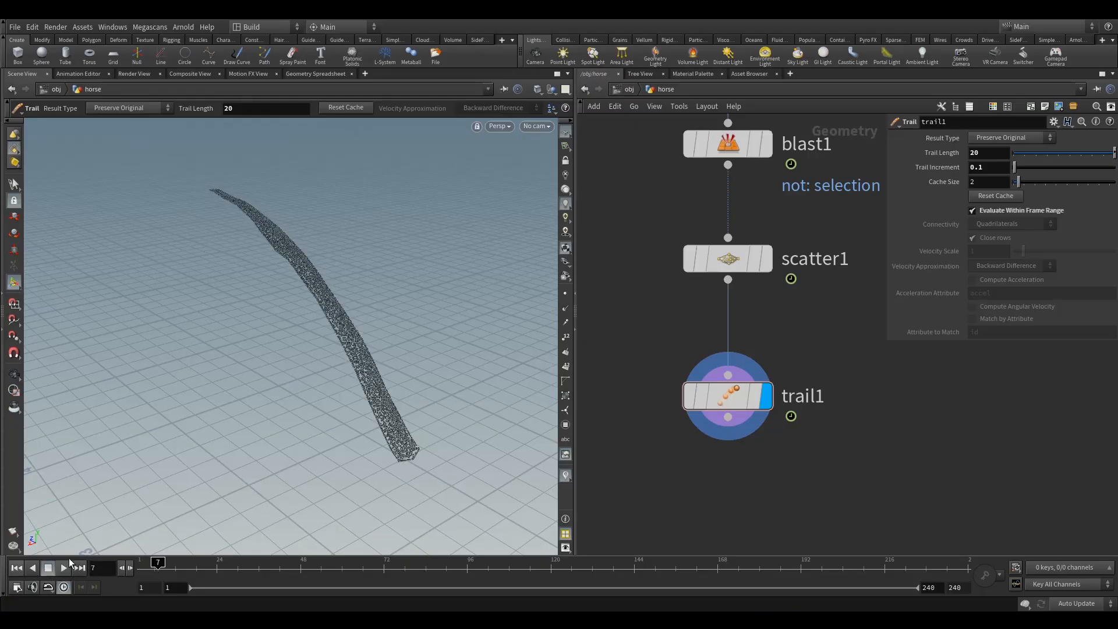
click(48, 568)
drag(232, 456, 140, 544)
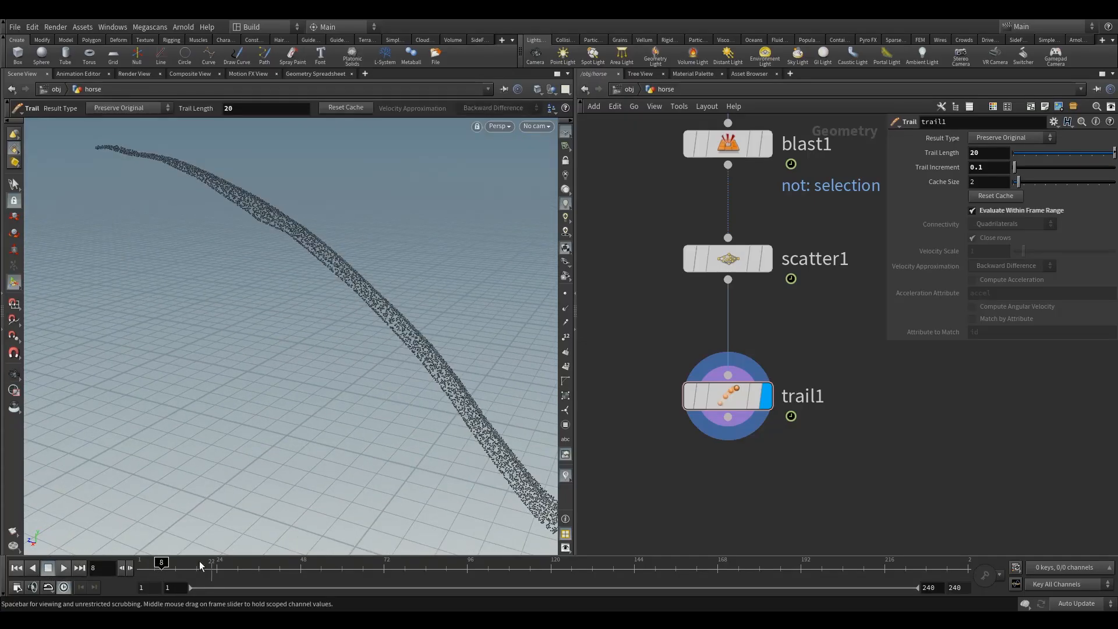
click(16, 568)
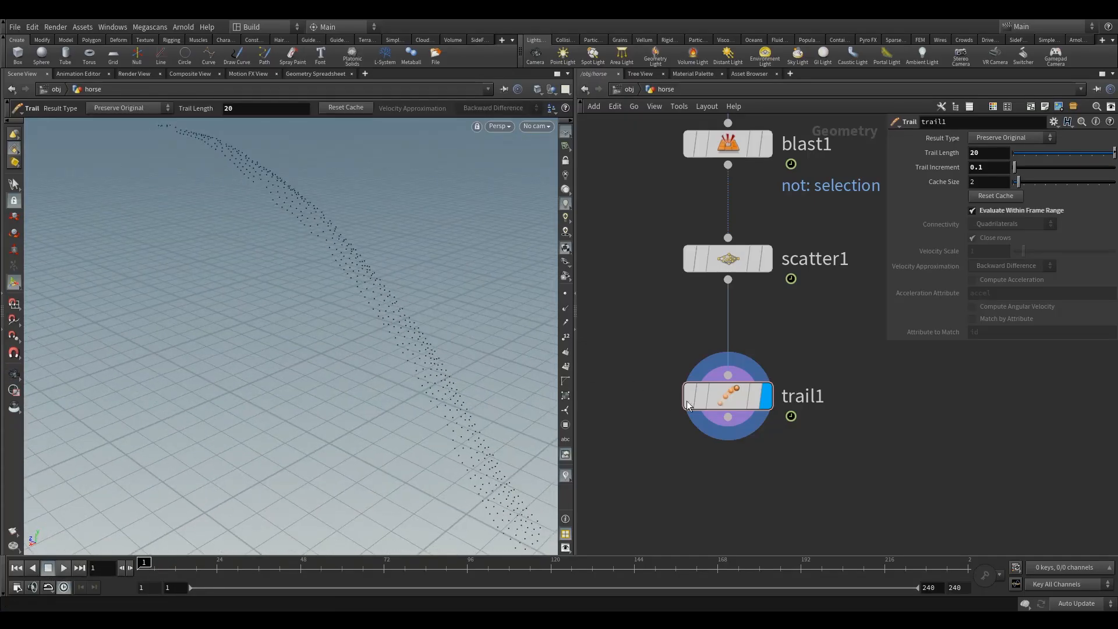
Add a POP Network below trail1, wire trail1 into its first input and display it.
drag(284, 373, 297, 330)
key(Tab)
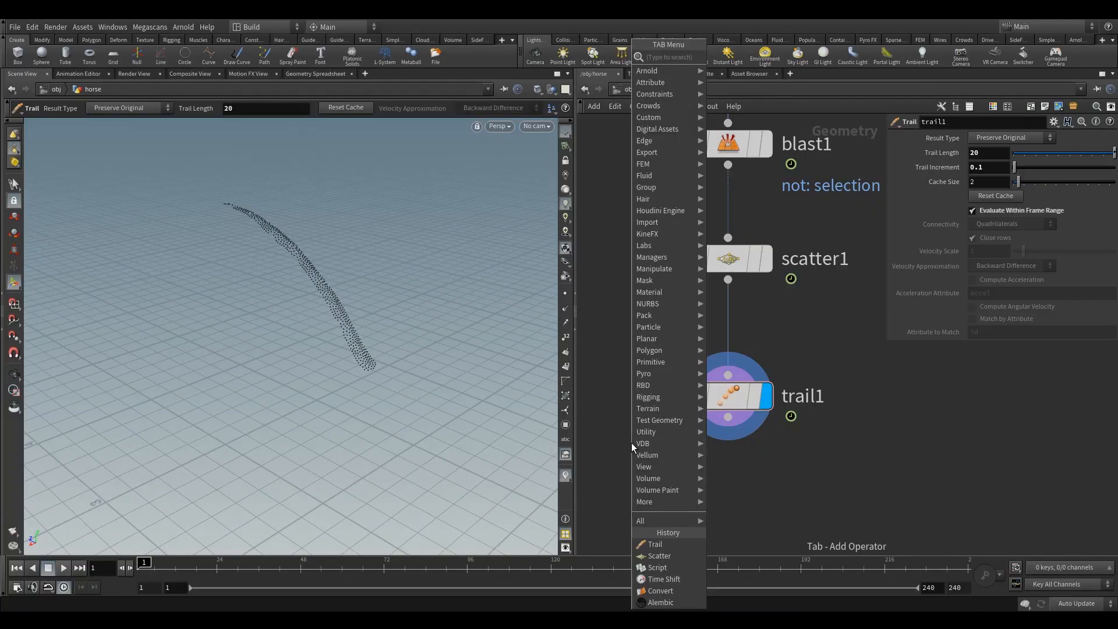
text(pop)
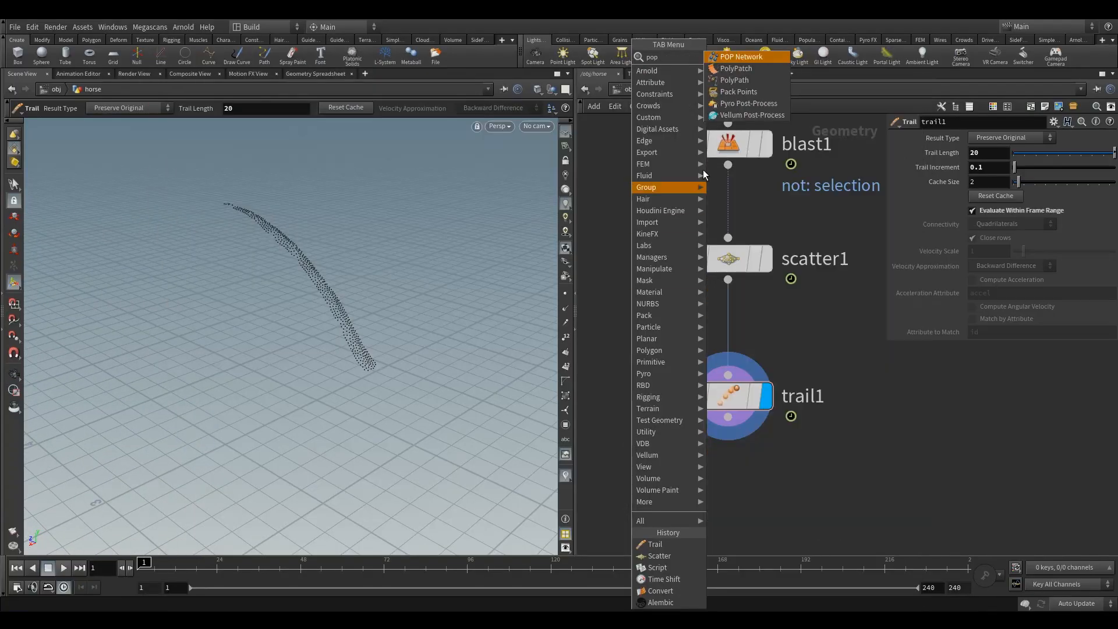
click(757, 58)
click(728, 501)
drag(727, 418, 702, 493)
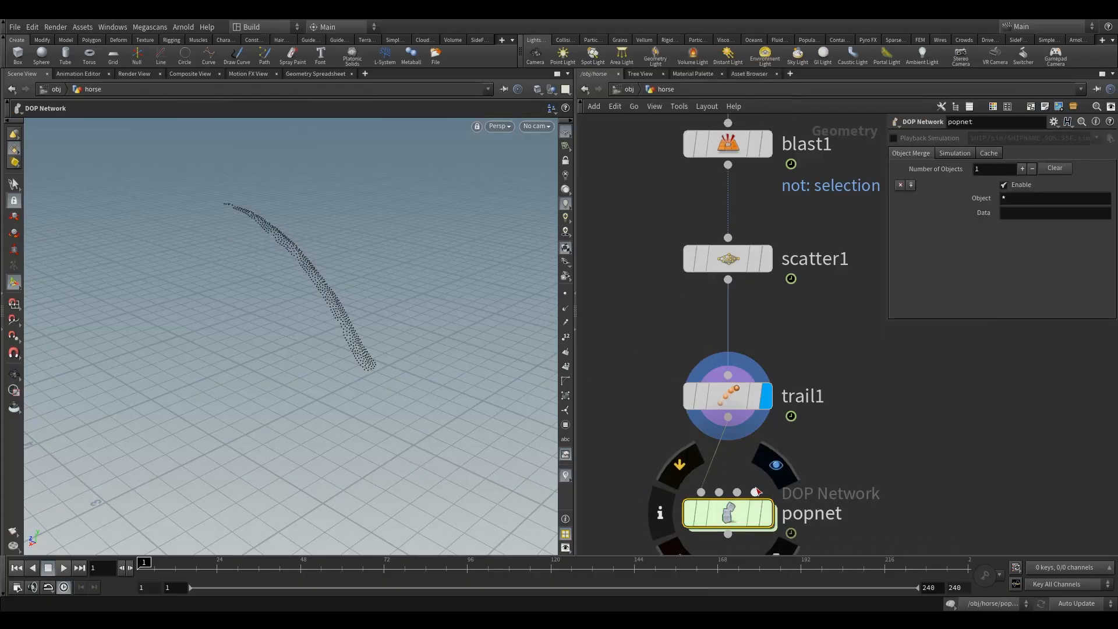
click(767, 513)
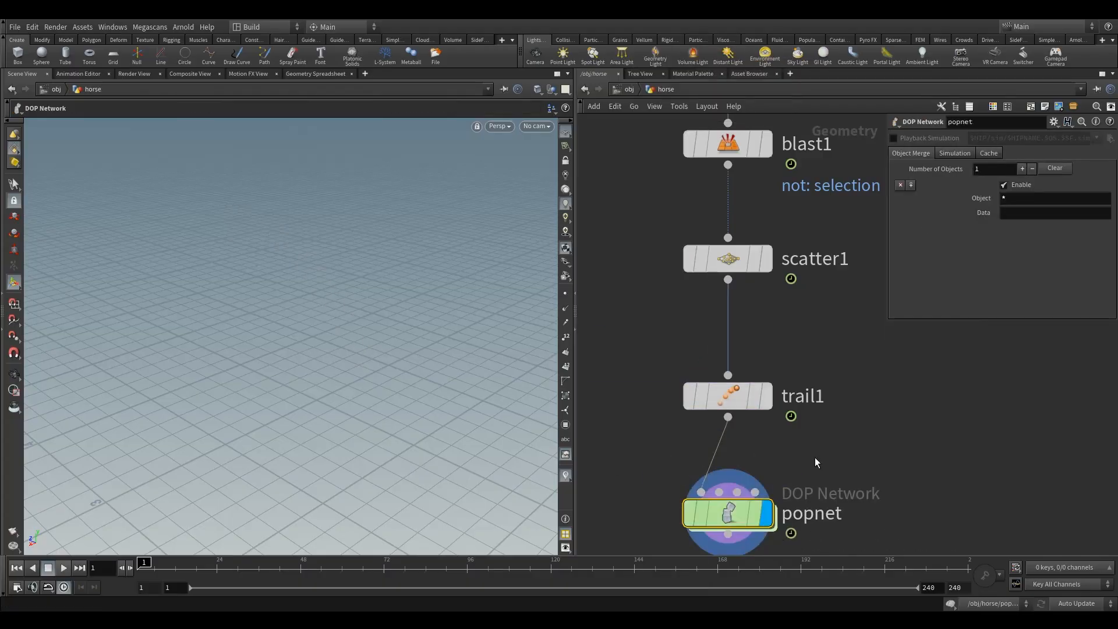
Inside popnet, set source_first_input's Emission Type to All Points and play the simulation.
double_click(734, 515)
middle_drag(740, 250, 629, 317)
click(708, 387)
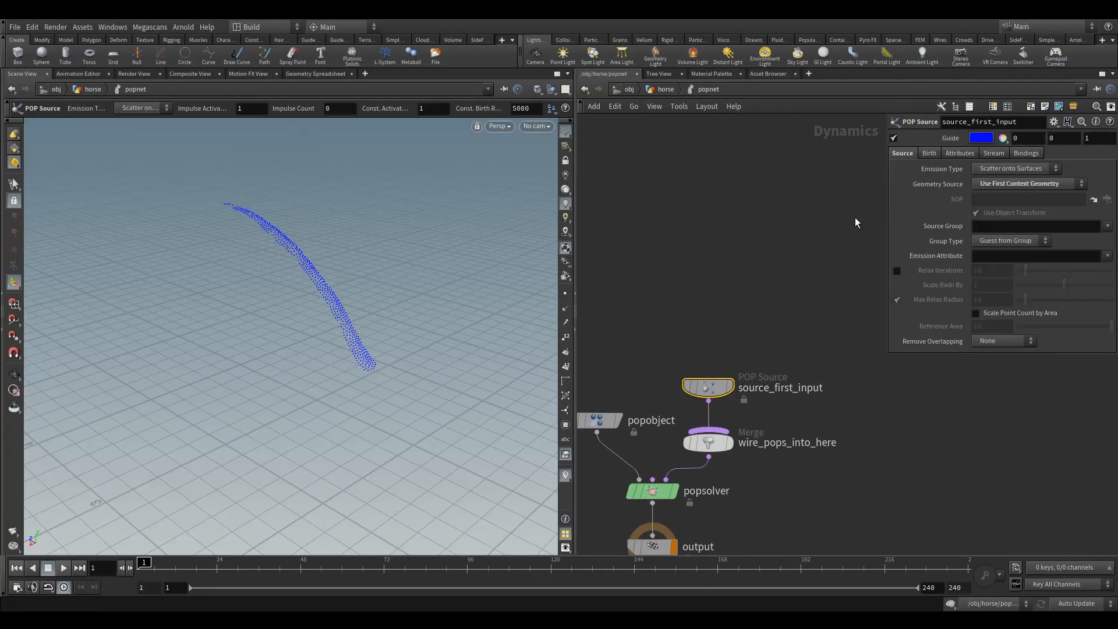
click(1008, 170)
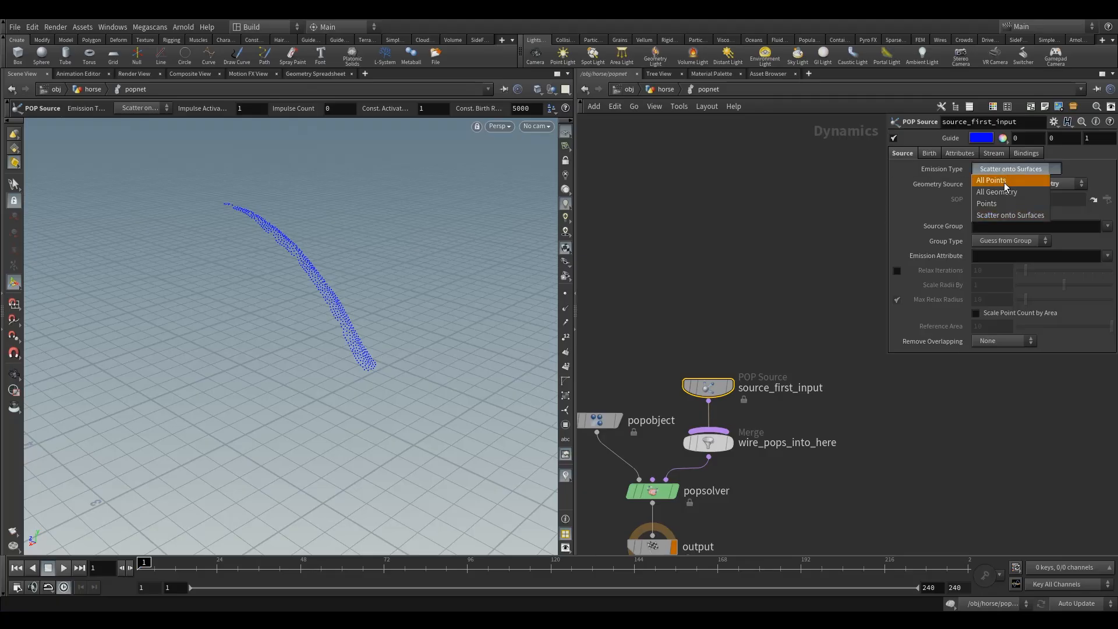
click(1011, 173)
click(64, 568)
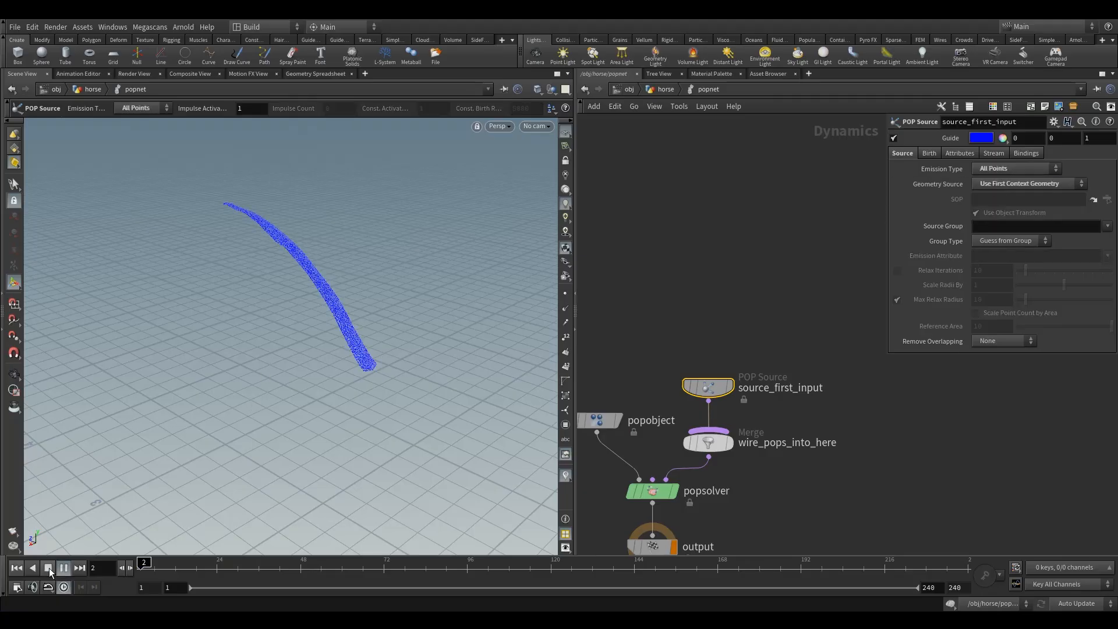